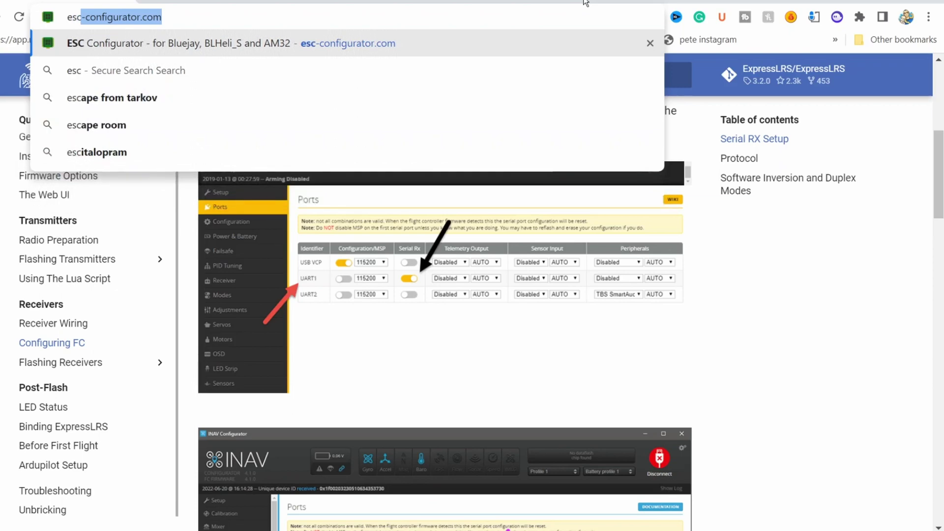
Step: Open the ESC Configurator web app at esc-configurator.com
key("Right")
key("Return")
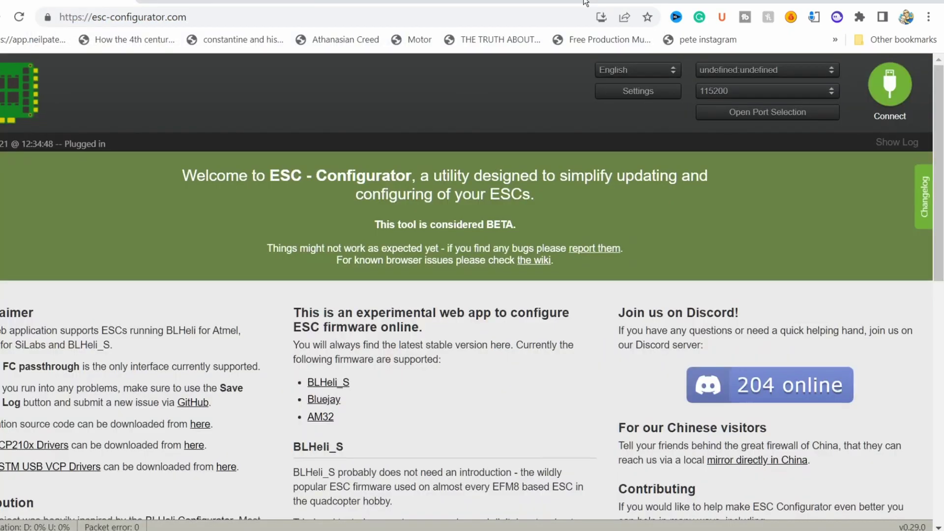
Step: Close Betaflight Configurator to free the serial port, and return to the maximized ESC Configurator browser window
left_click(881, 4)
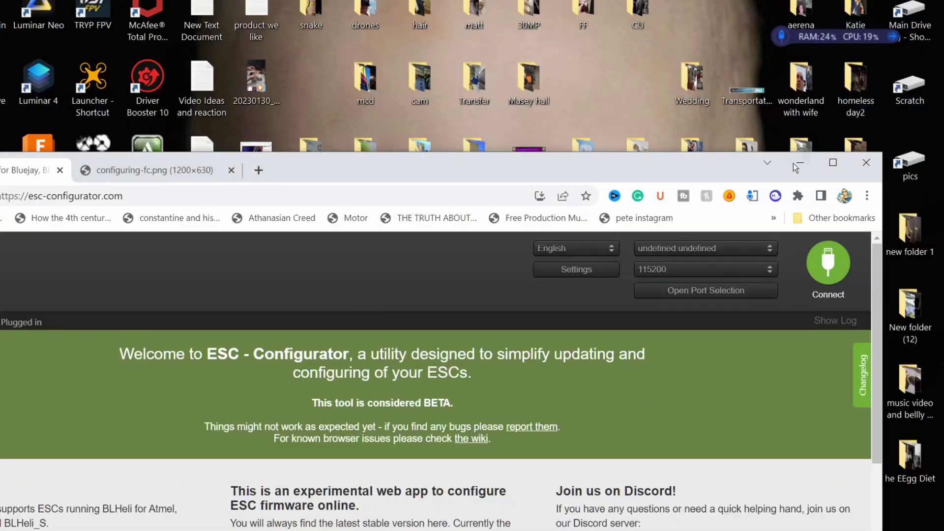
left_click(792, 163)
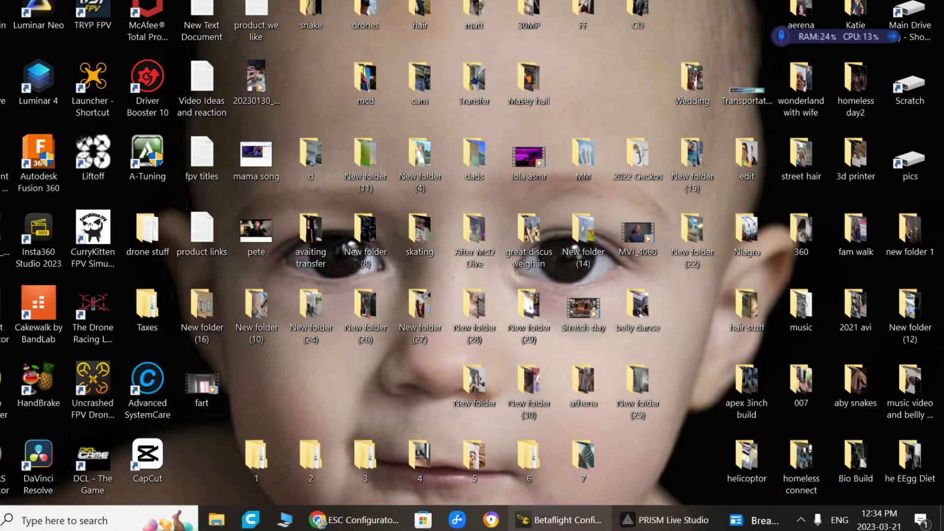
left_click(567, 520)
left_click(568, 521)
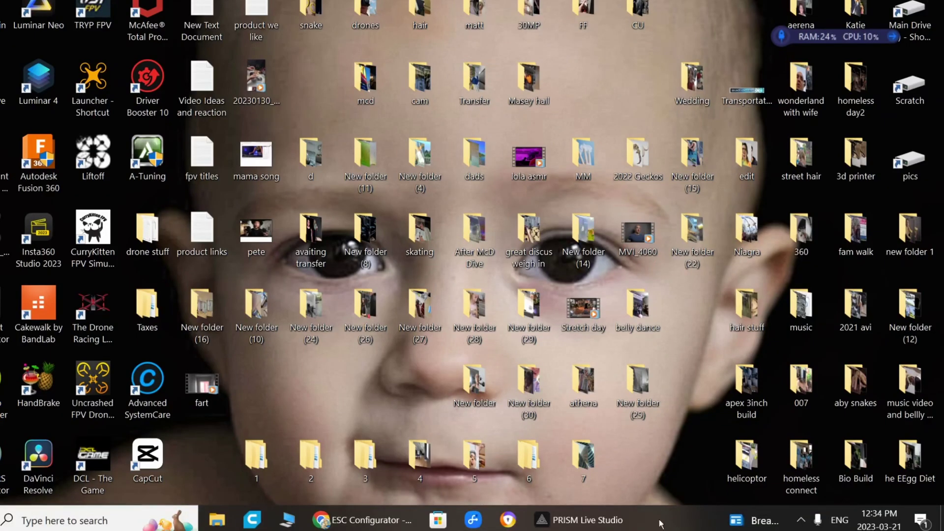
left_click(362, 520)
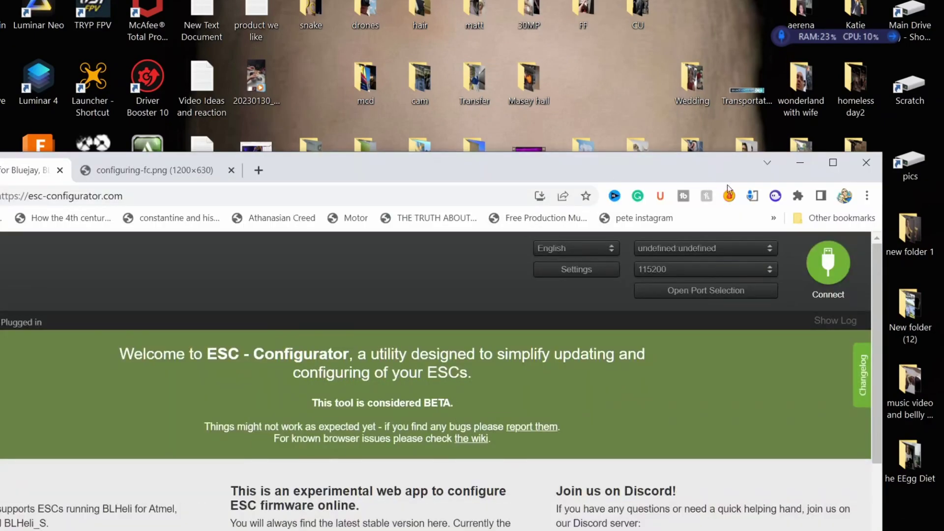
left_click(824, 170)
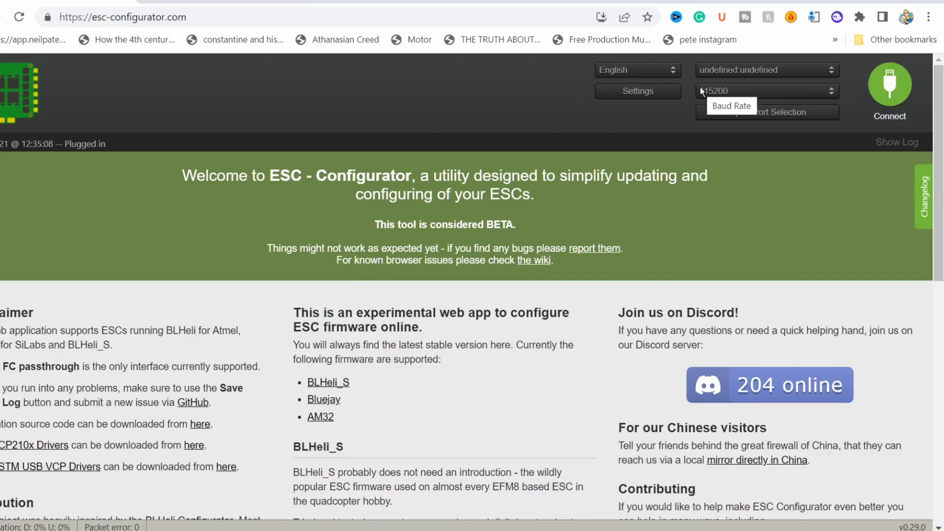
Step: Connect to the flight controller through the Betaflight STM32F411 (COM4) serial port and read the ESC settings
left_click(891, 85)
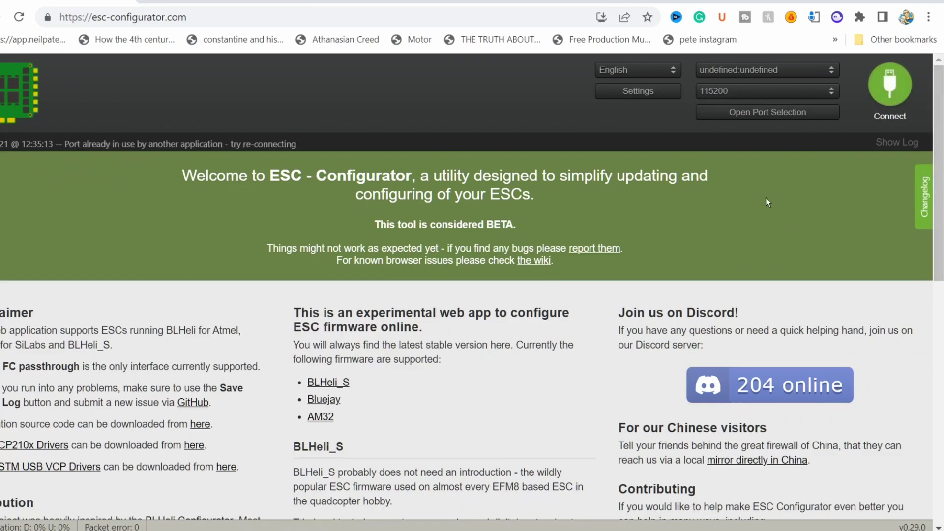
left_click(786, 112)
left_click(202, 99)
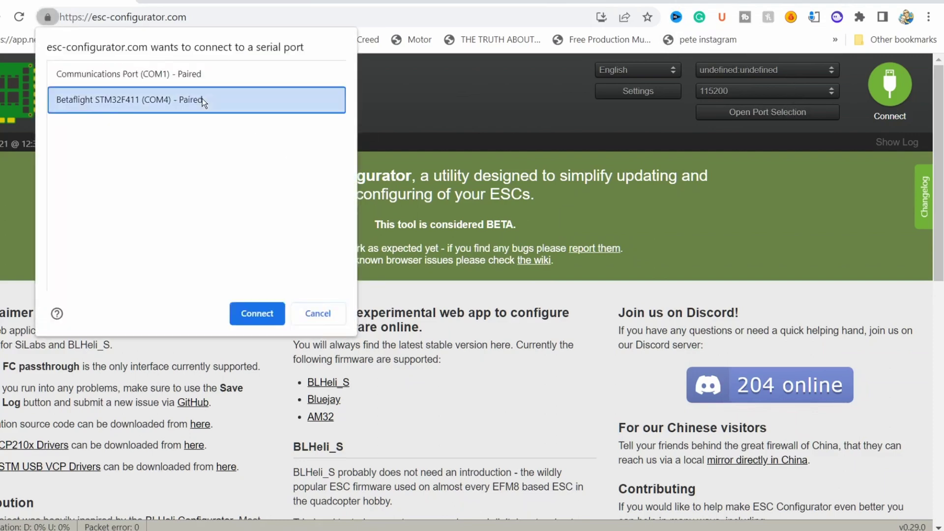
left_click(257, 313)
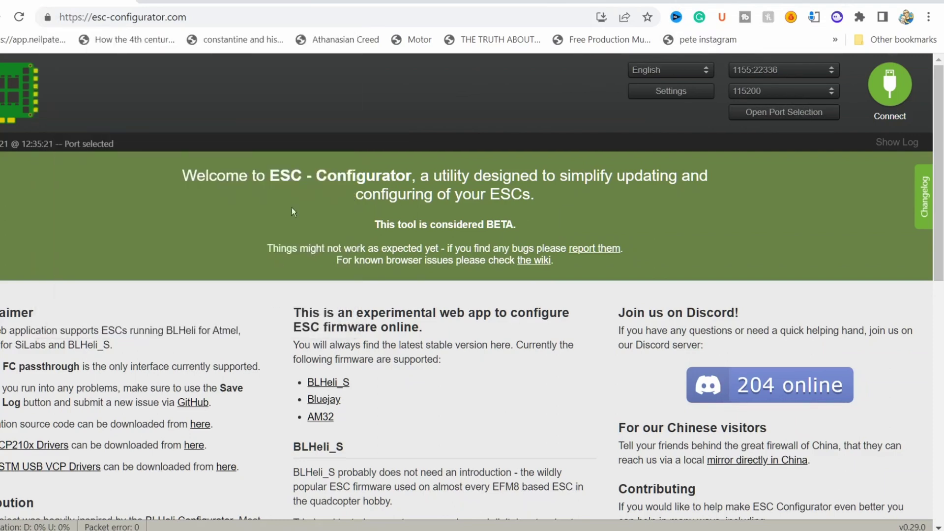
left_click(883, 93)
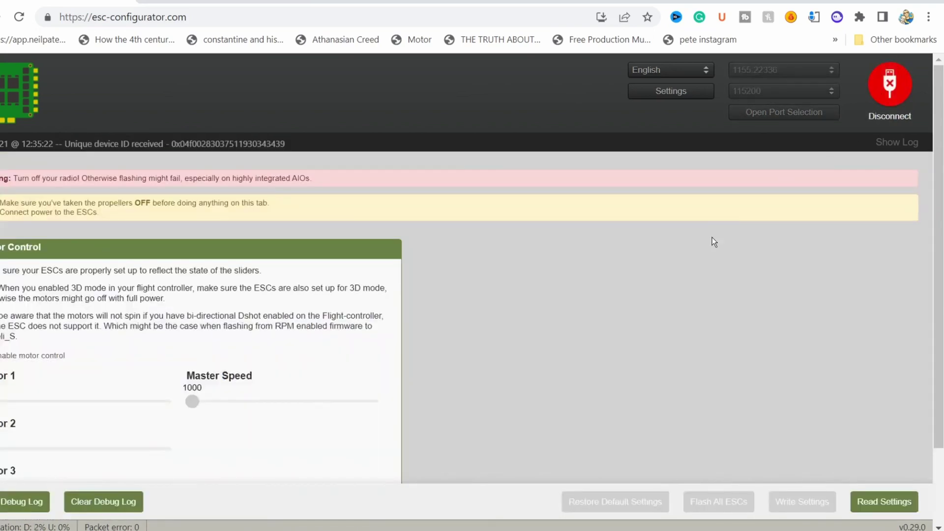
scroll(713, 241, "down", 2)
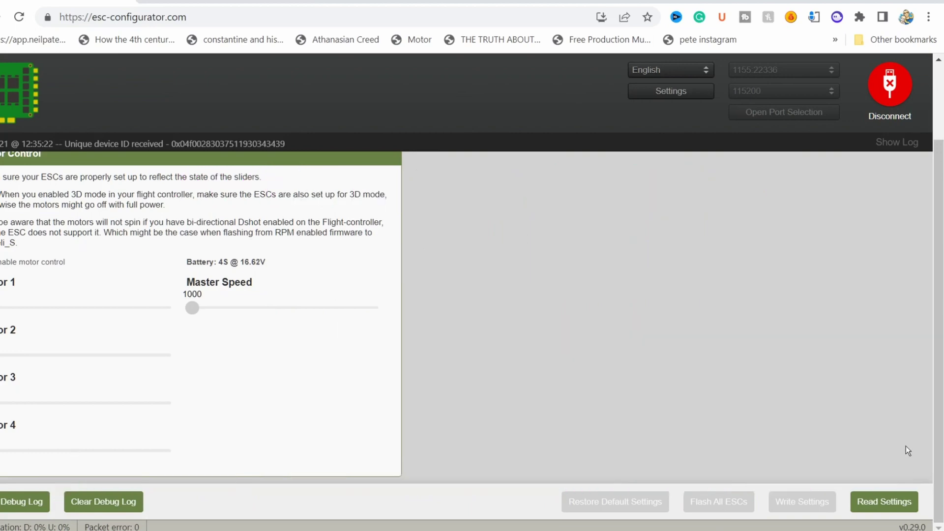
left_click(908, 505)
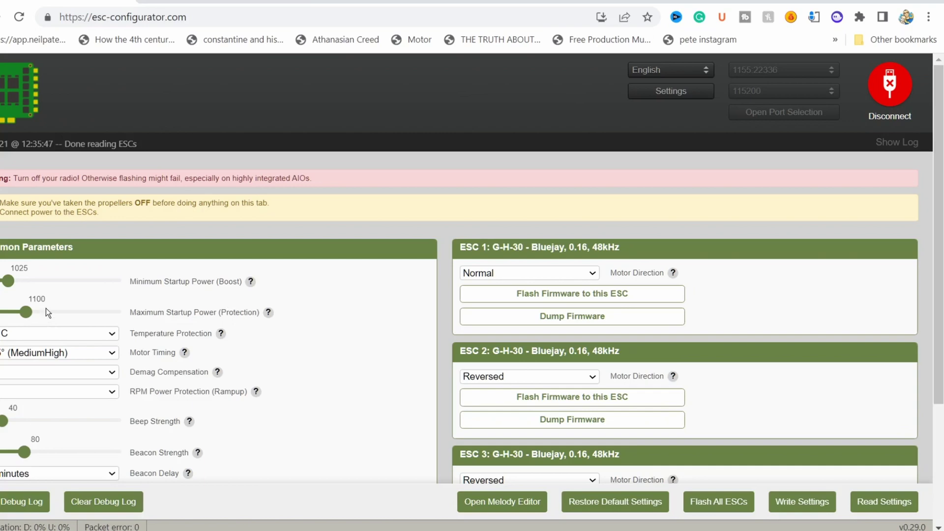
Step: Set the Maximum Startup Power (Protection) to 1200 and the Minimum Startup Power (Boost) to 1080
left_click_drag(33, 309, 75, 319)
left_click_drag(13, 275, 73, 287)
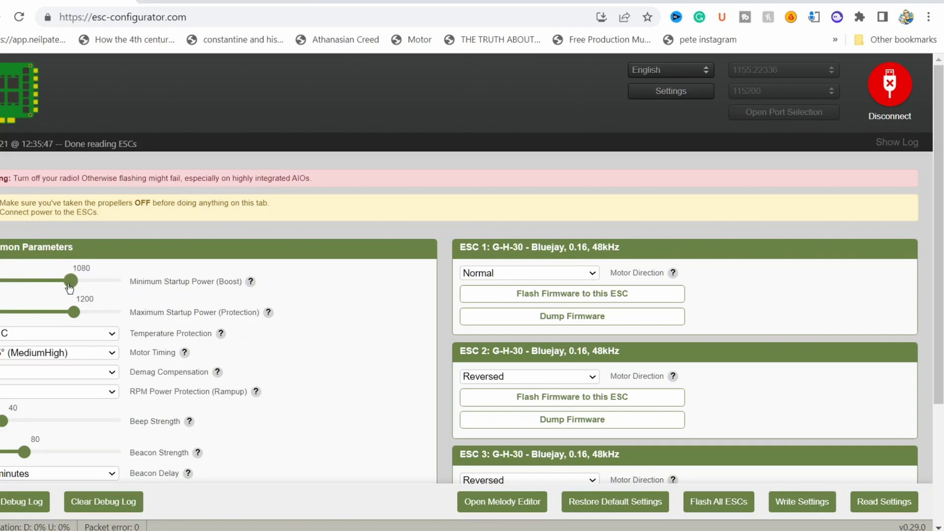
Step: Set up flashing for all ESCs with Bluejay firmware version v0.19.2 and a PWM frequency of 48
scroll(365, 323, "down", 3)
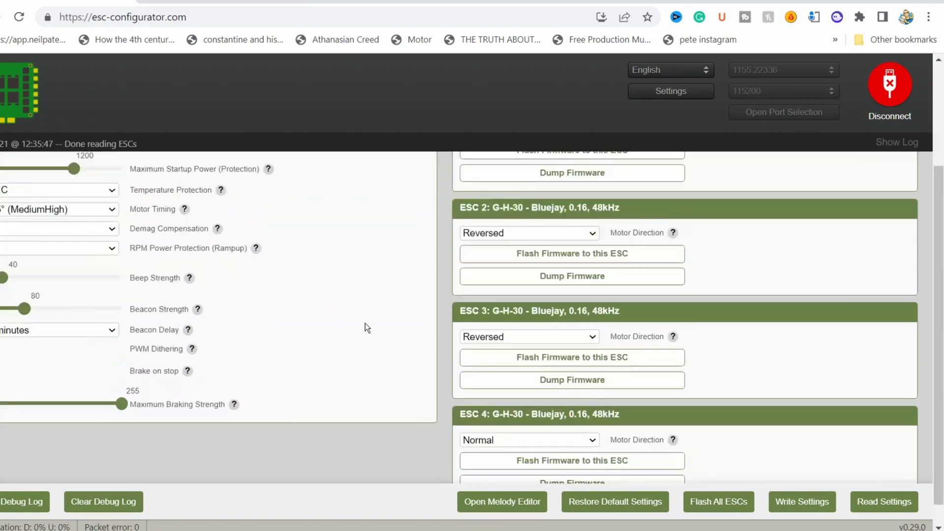
scroll(325, 373, "down", 1)
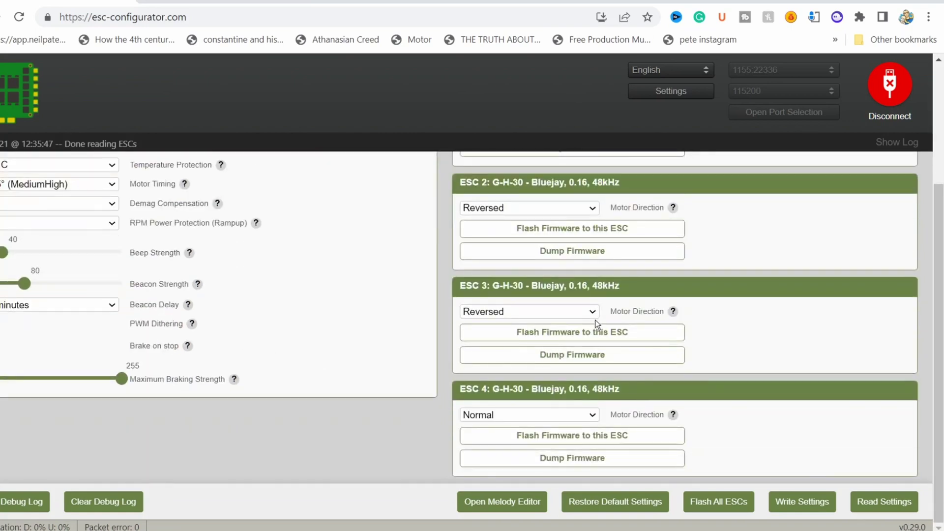
scroll(590, 304, "up", 2)
scroll(588, 310, "down", 2)
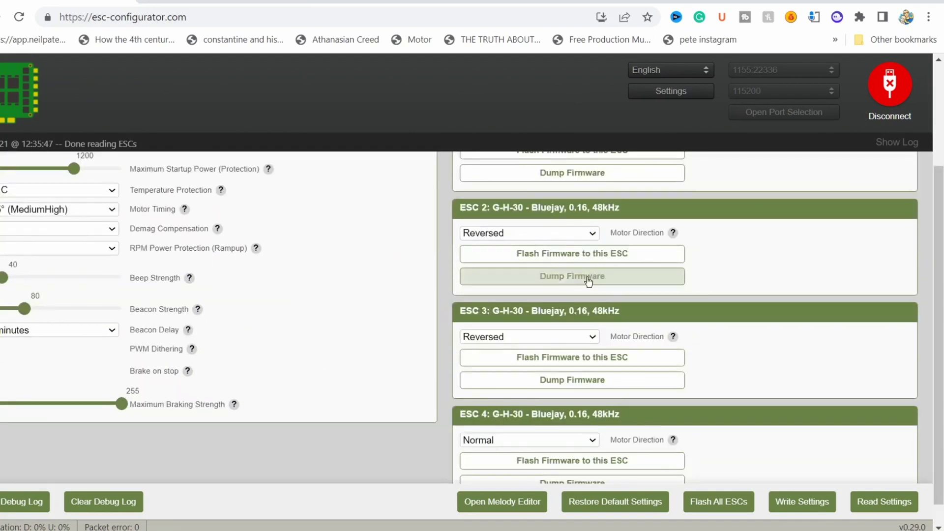
scroll(595, 344, "down", 1)
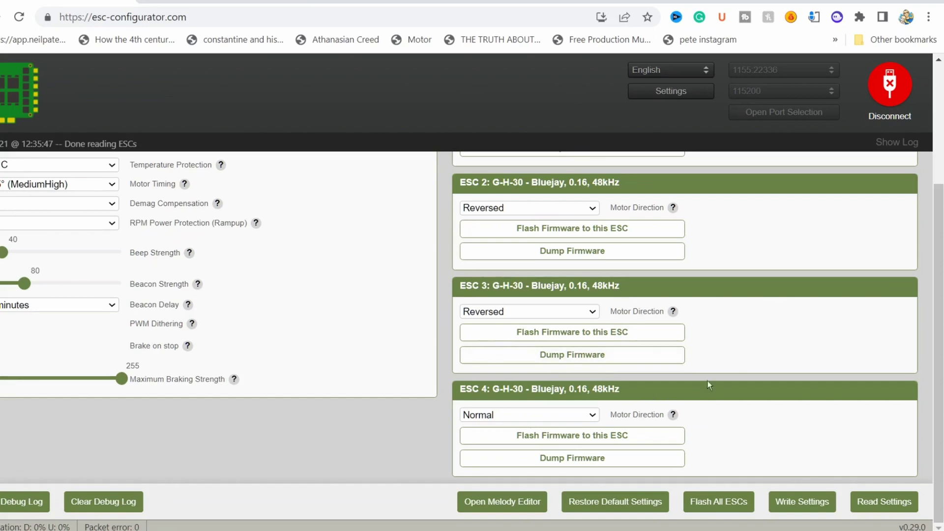
scroll(715, 379, "up", 3)
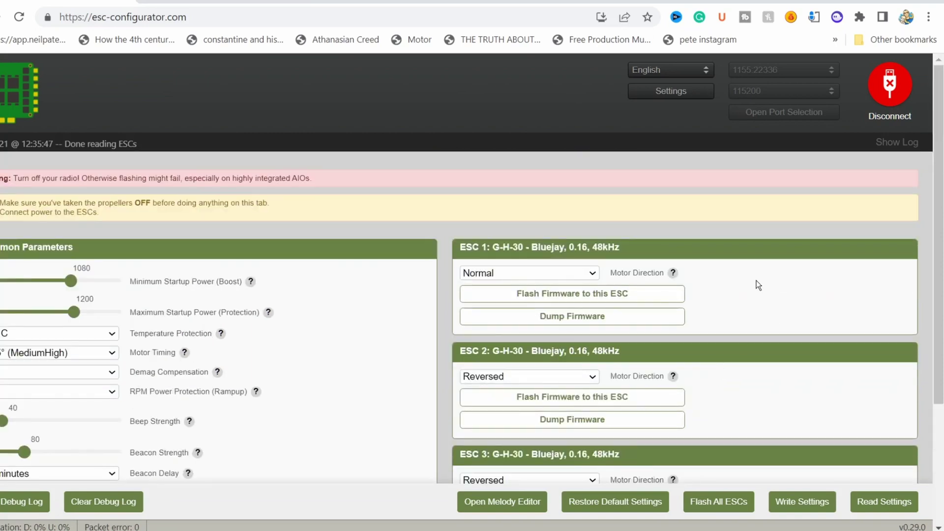
left_click(741, 509)
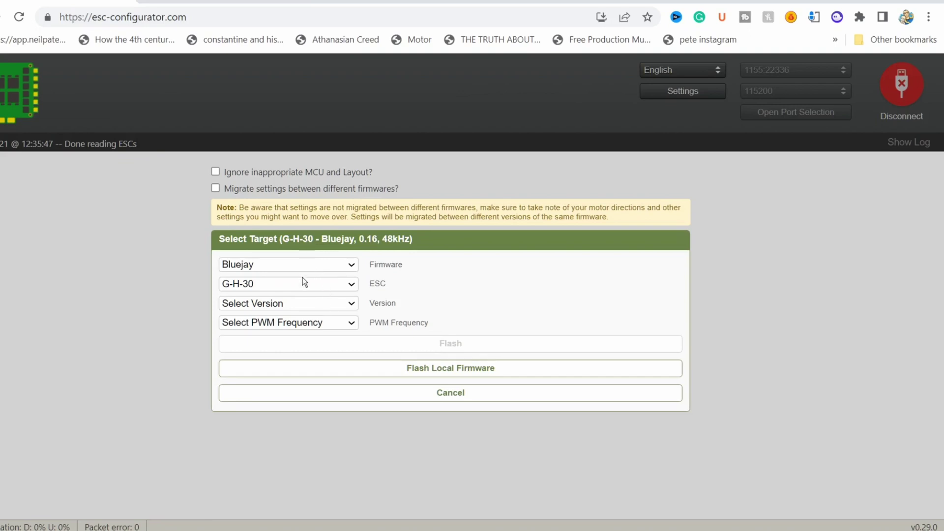
left_click(351, 303)
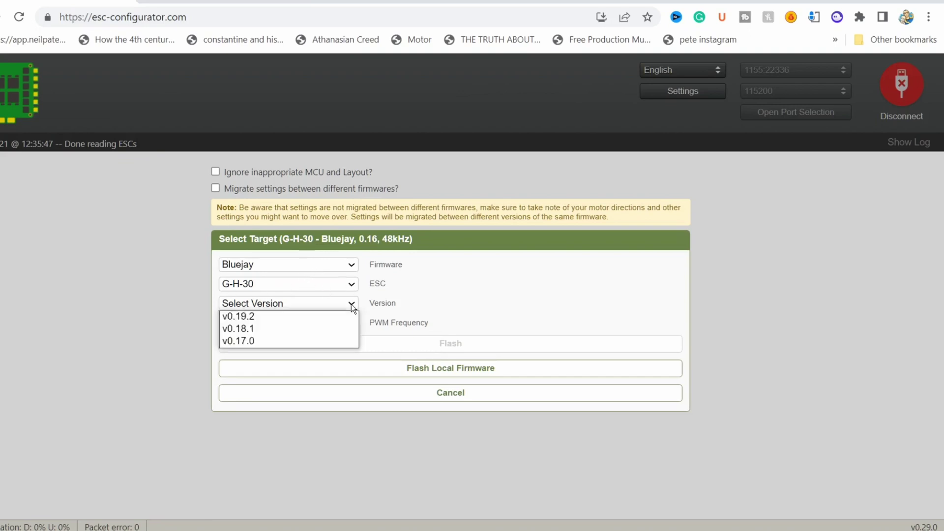
left_click(300, 323)
left_click(301, 323)
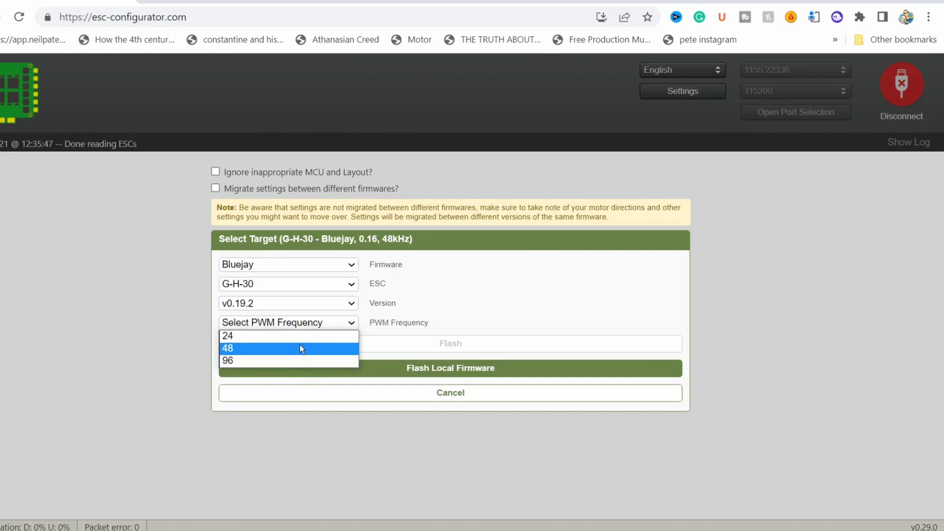
left_click(272, 349)
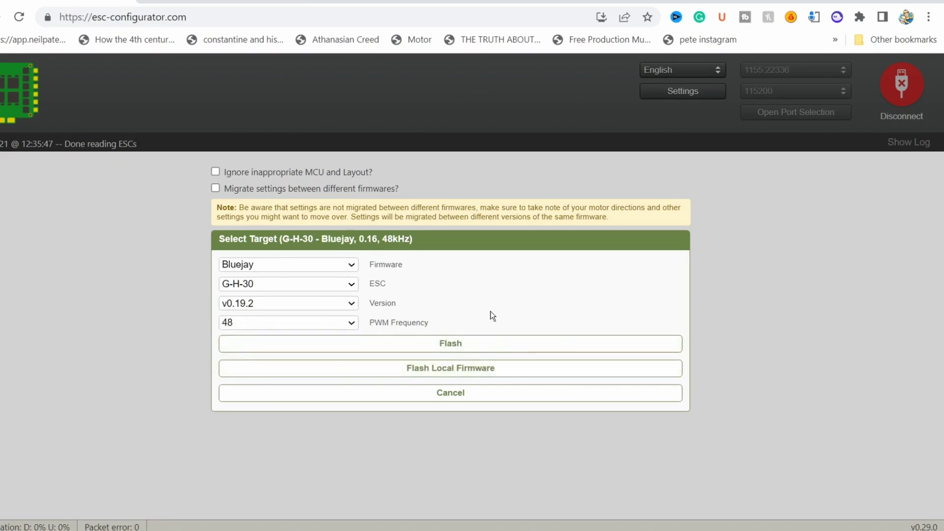
Step: Flash the chosen firmware to all four ESCs, and disconnect the flight controller when flashing finishes
left_click(493, 345)
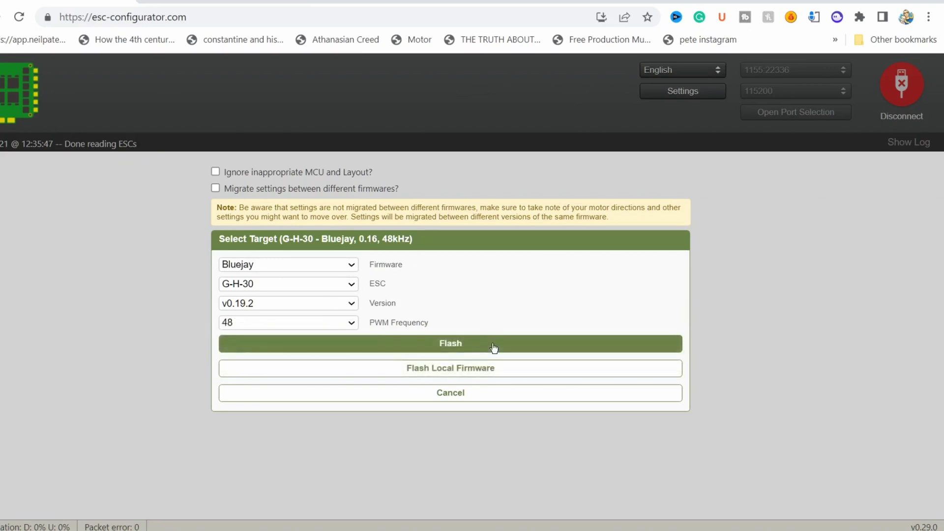
left_click(450, 341)
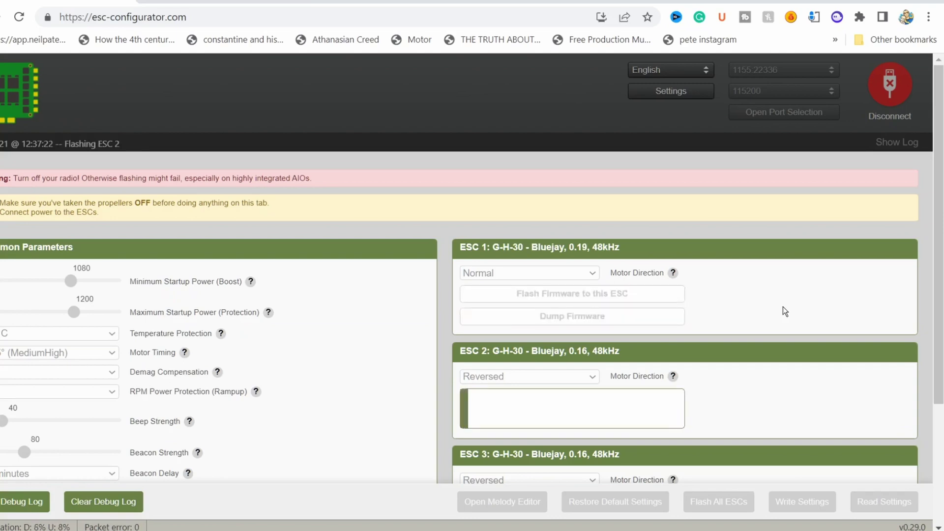
scroll(783, 311, "down", 3)
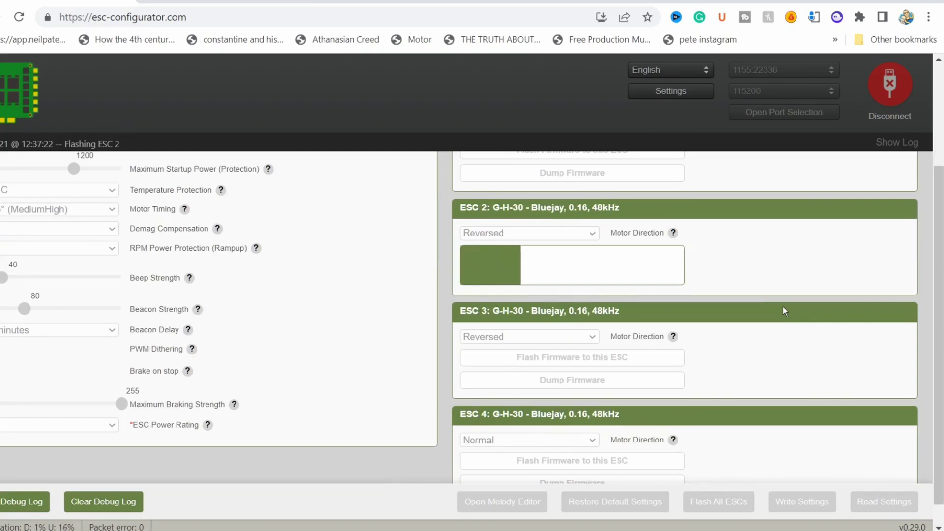
scroll(809, 234, "down", 1)
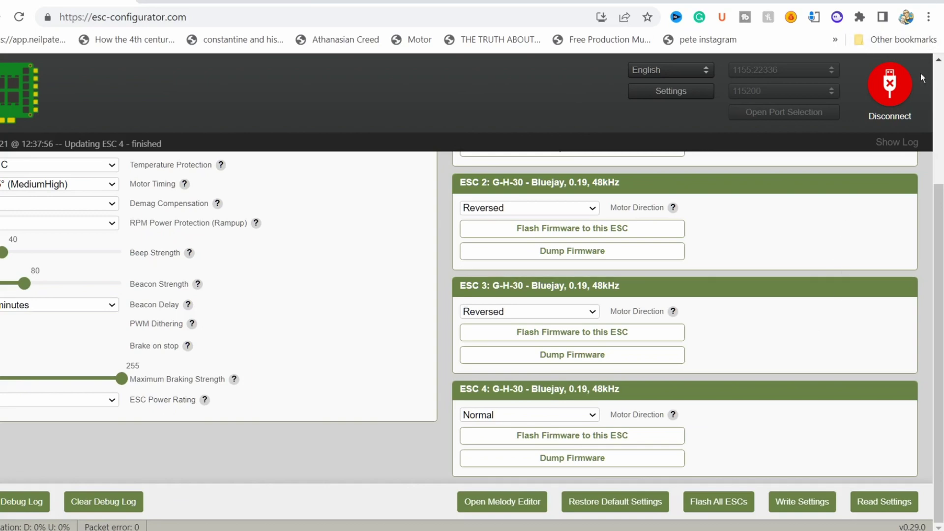
left_click(891, 93)
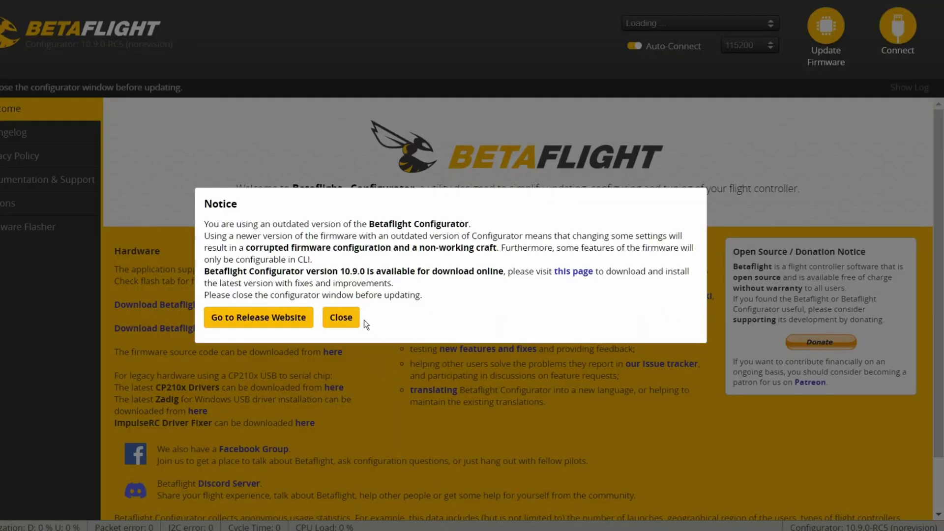
Step: In Betaflight Configurator, dismiss the update notice and connect to the flight controller, closing the configuration warning
left_click(350, 318)
left_click(909, 20)
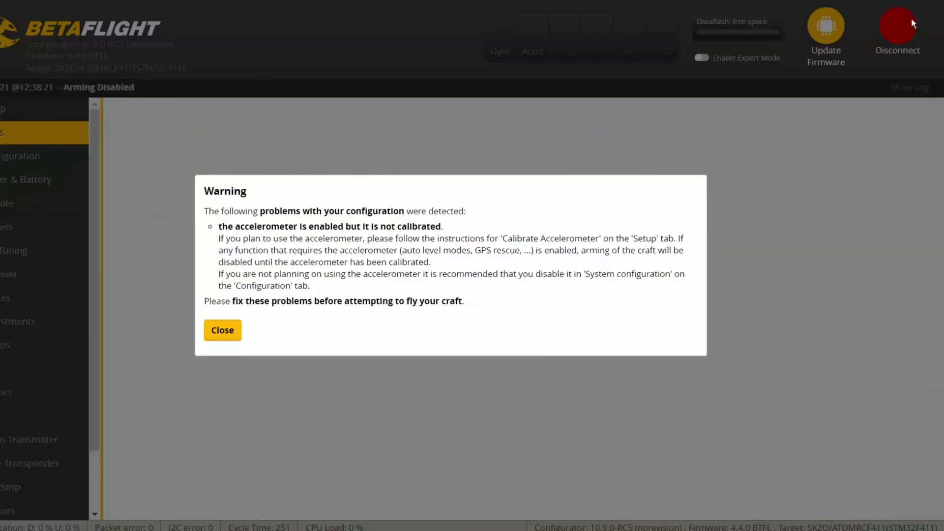
left_click(229, 335)
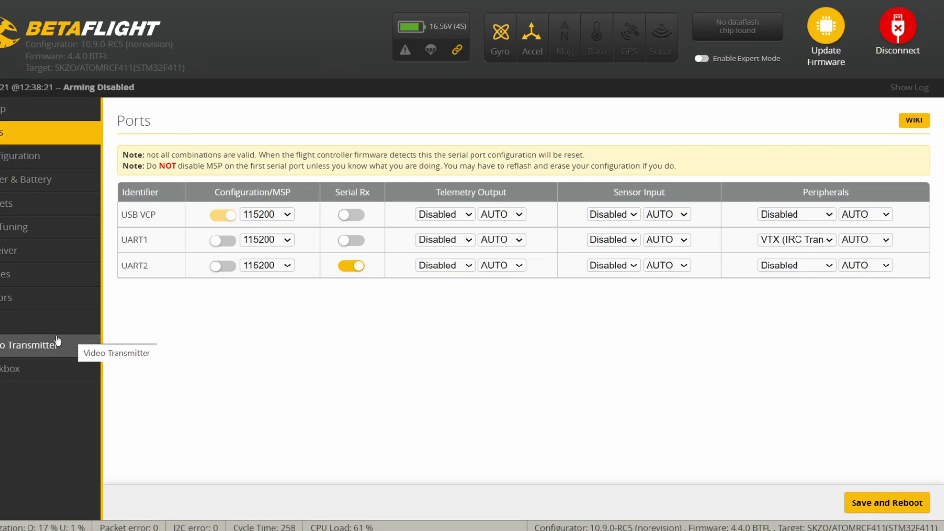
Step: Turn on reversed motor direction in the motor mixer settings, save and reboot, and dismiss the accelerometer warning
left_click(40, 294)
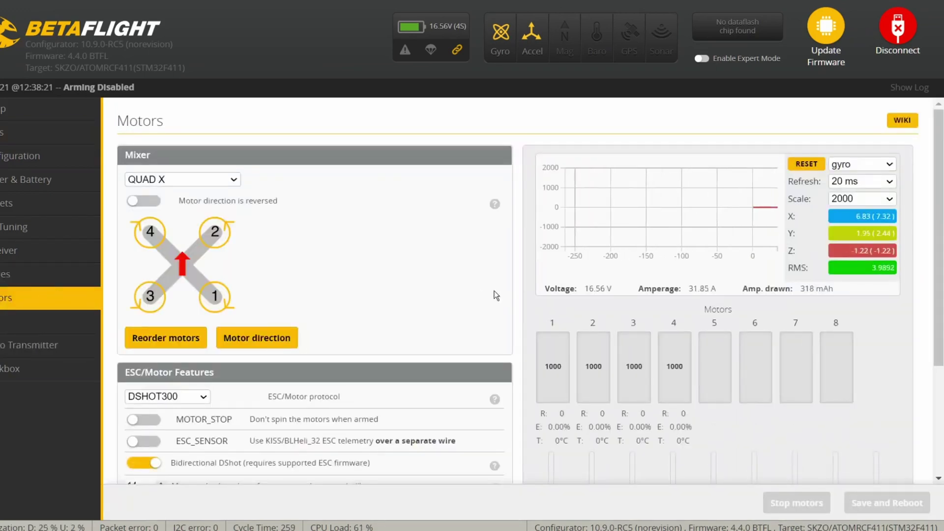
scroll(701, 250, "down", 2)
scroll(701, 250, "down", 2)
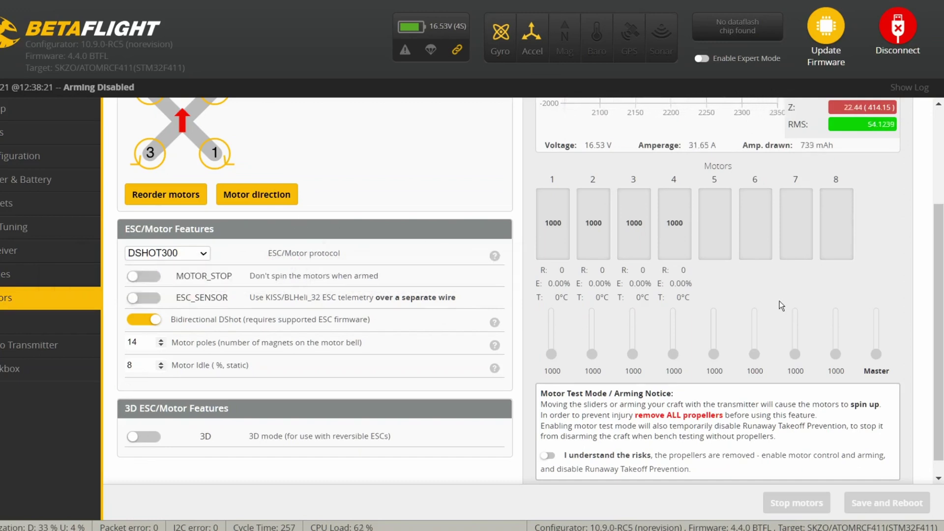
scroll(780, 300, "down", 1)
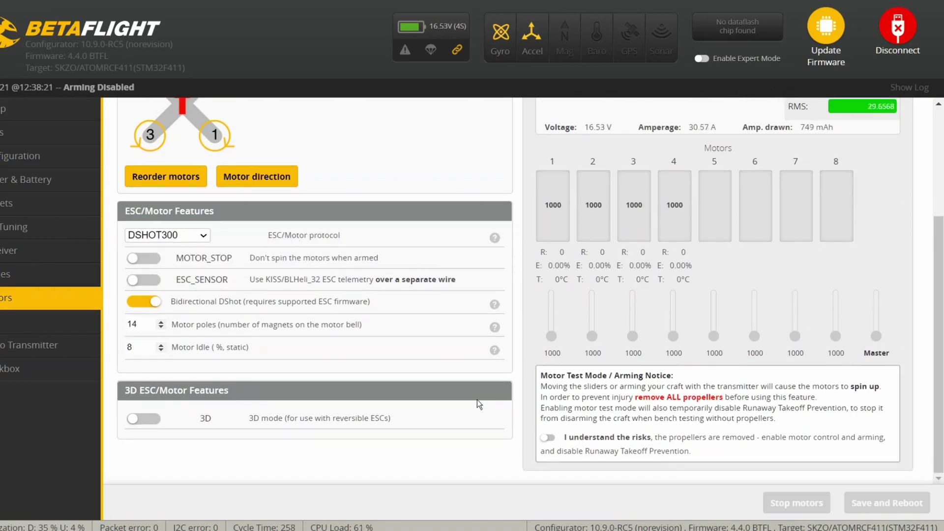
scroll(359, 336, "up", 4)
left_click(146, 199)
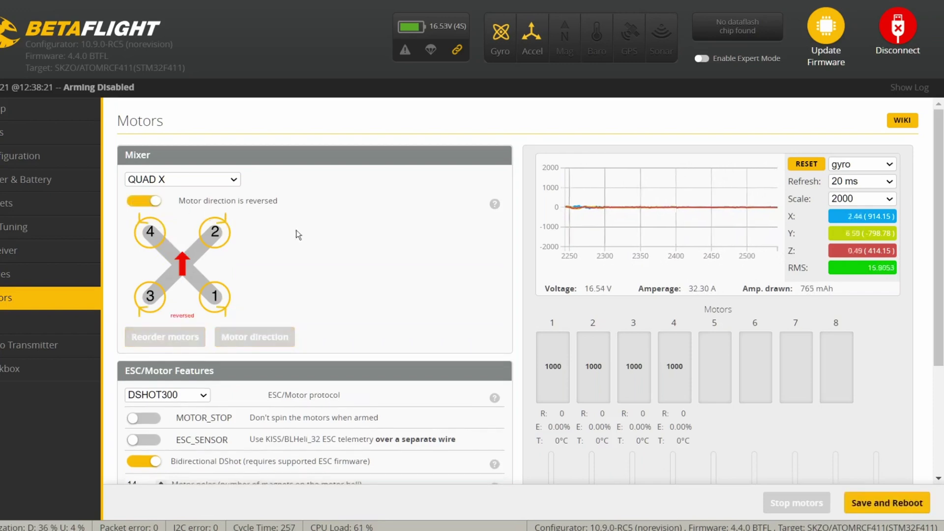
scroll(787, 329, "down", 2)
left_click(909, 502)
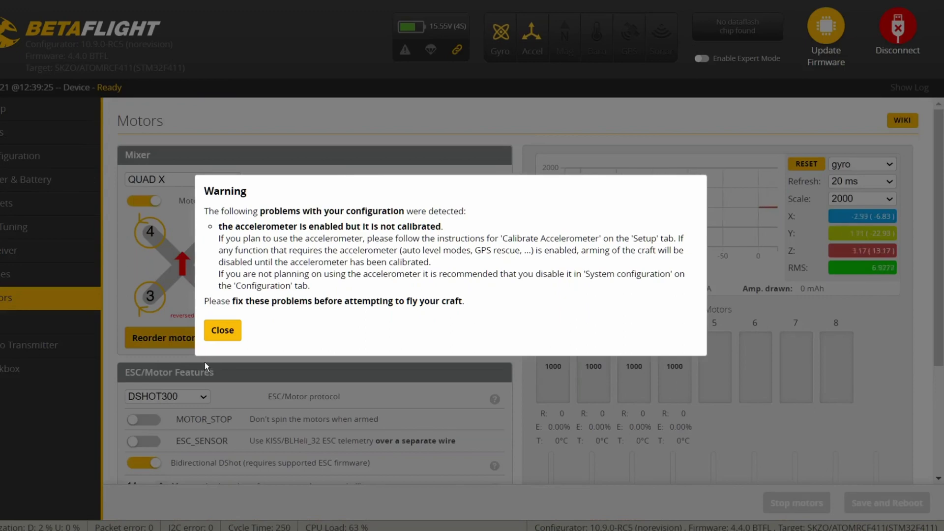
left_click(228, 335)
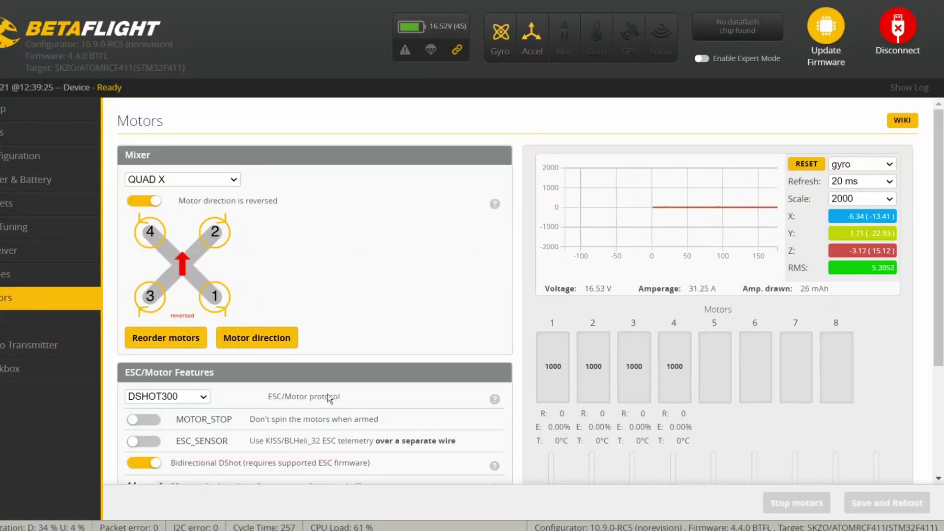
Step: Enable motor test mode, spin all four motors together at about 1048 with the master throttle, and stop them
scroll(791, 359, "down", 3)
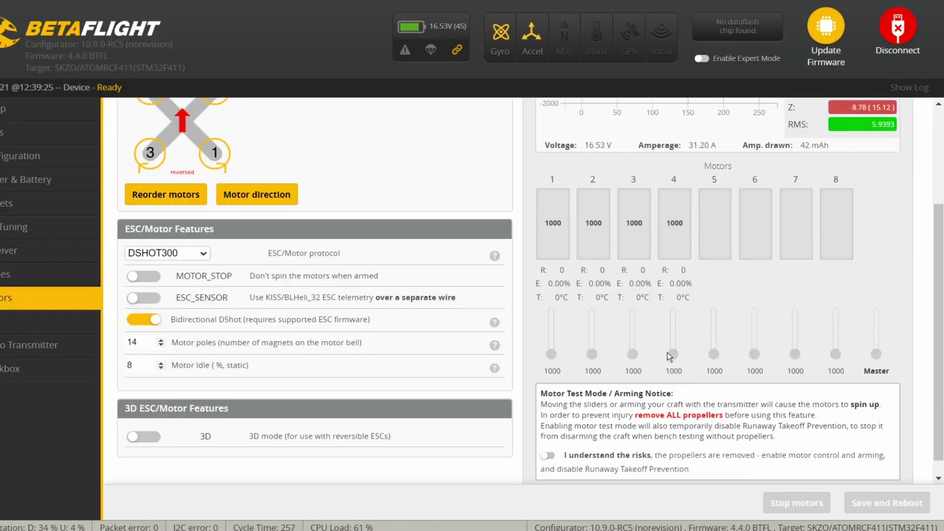
left_click(547, 456)
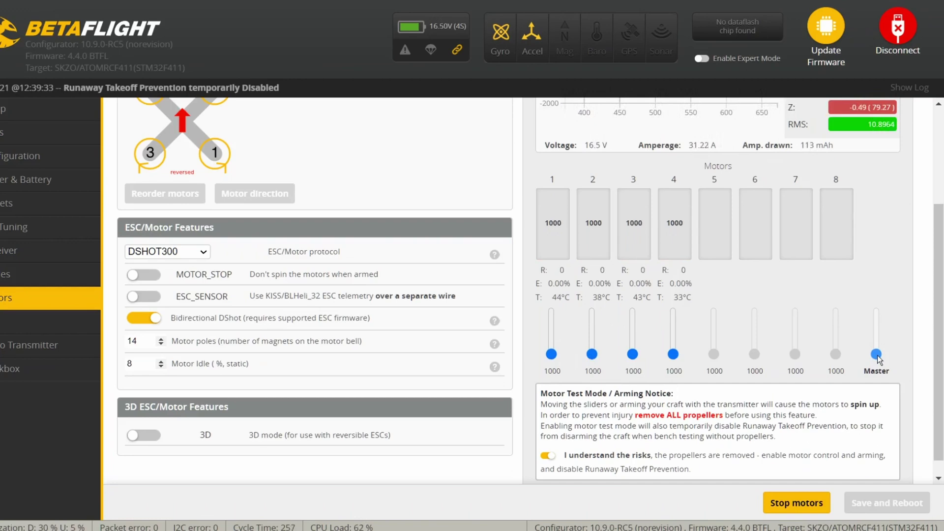
left_click_drag(877, 355, 877, 352)
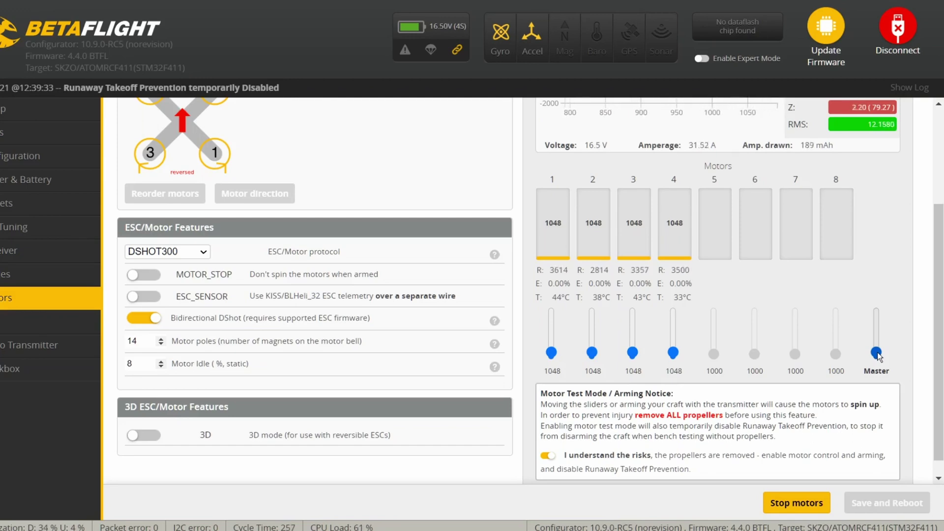
left_click(778, 508)
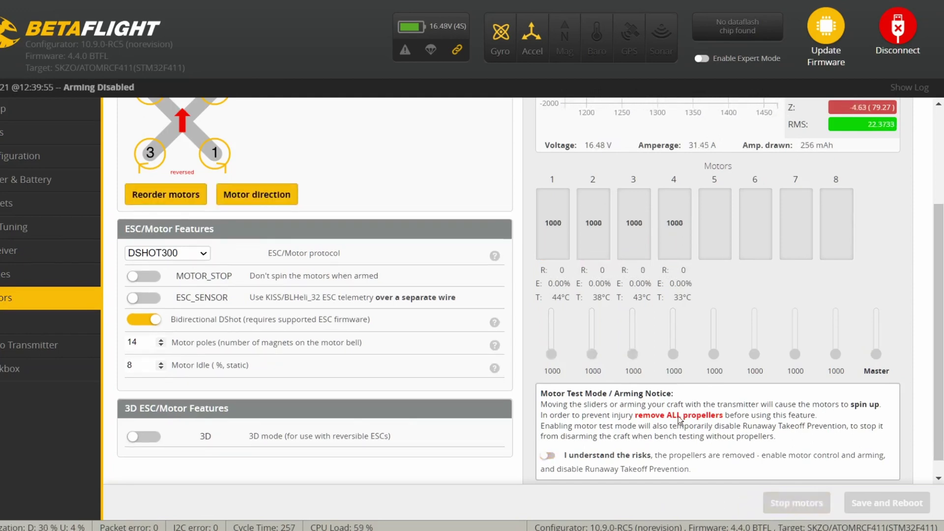
Step: Re-enable motor test mode and spin motors 1 and 3 individually to check them, returning each to 1000
left_click(548, 455)
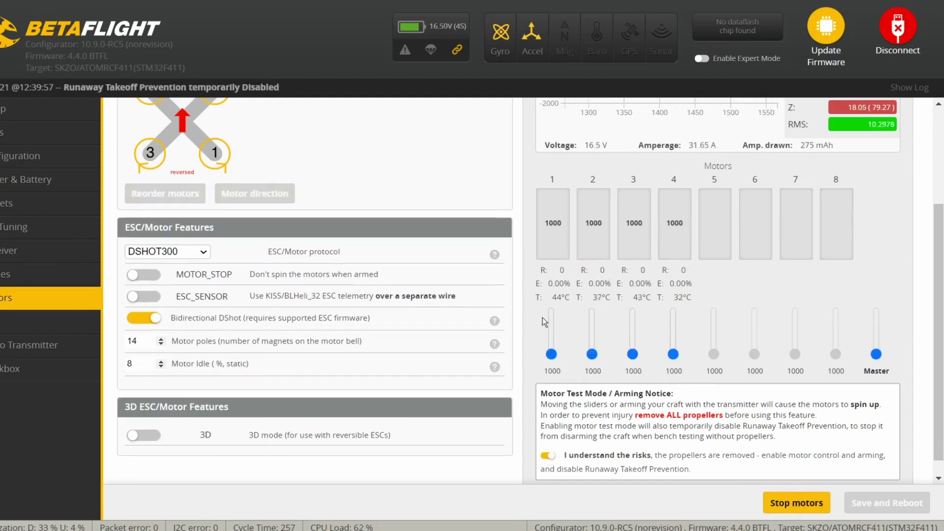
mouse_move(552, 354)
left_mouse_down()
mouse_move(553, 366)
mouse_move(593, 351)
mouse_move(593, 340)
mouse_move(594, 375)
mouse_move(593, 339)
mouse_move(551, 348)
mouse_move(554, 366)
left_mouse_up()
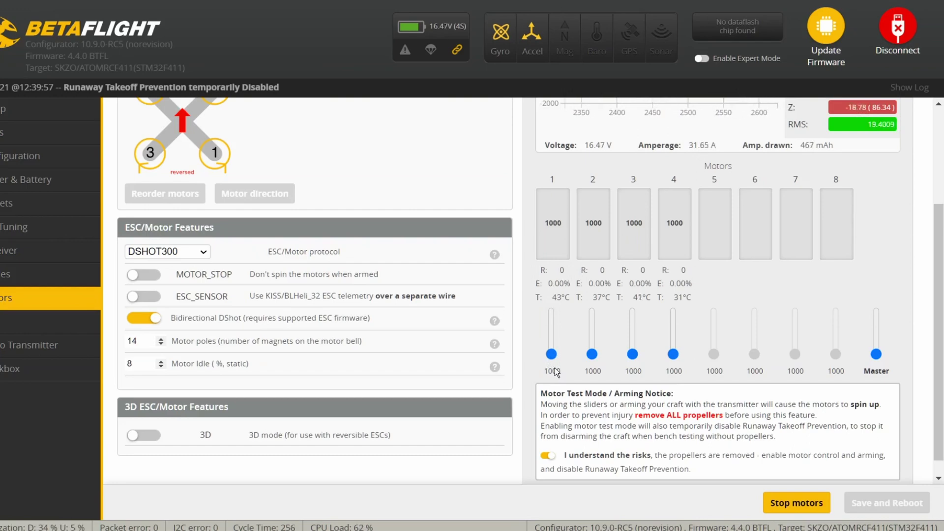
left_click_drag(633, 353, 634, 350)
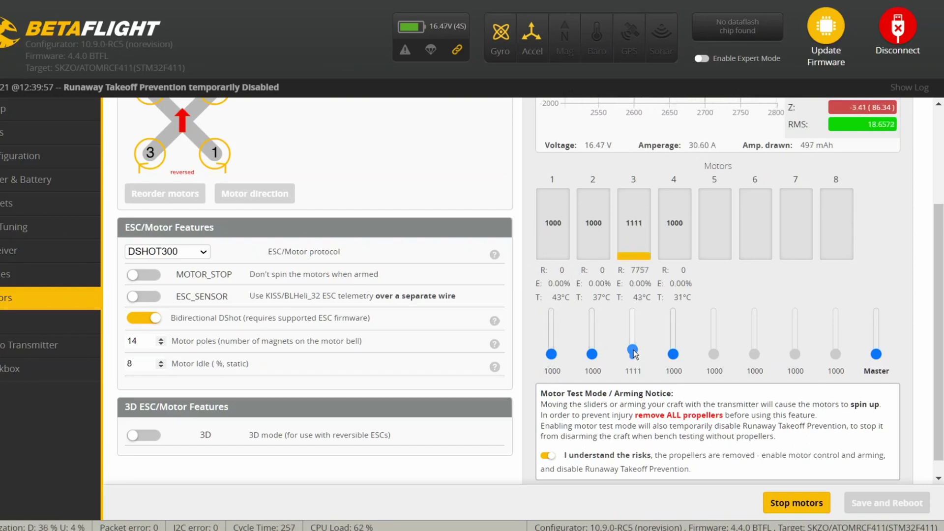
left_click_drag(634, 351, 634, 368)
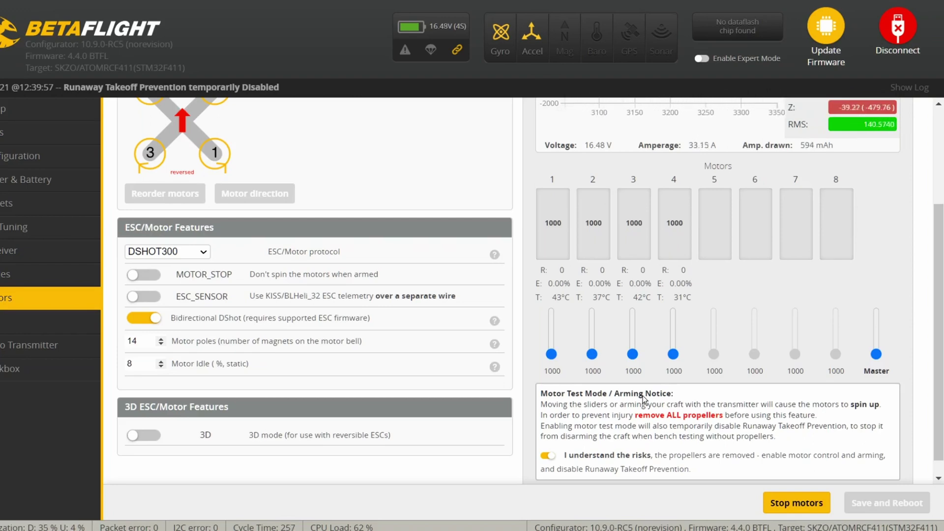
left_click_drag(633, 354, 654, 494)
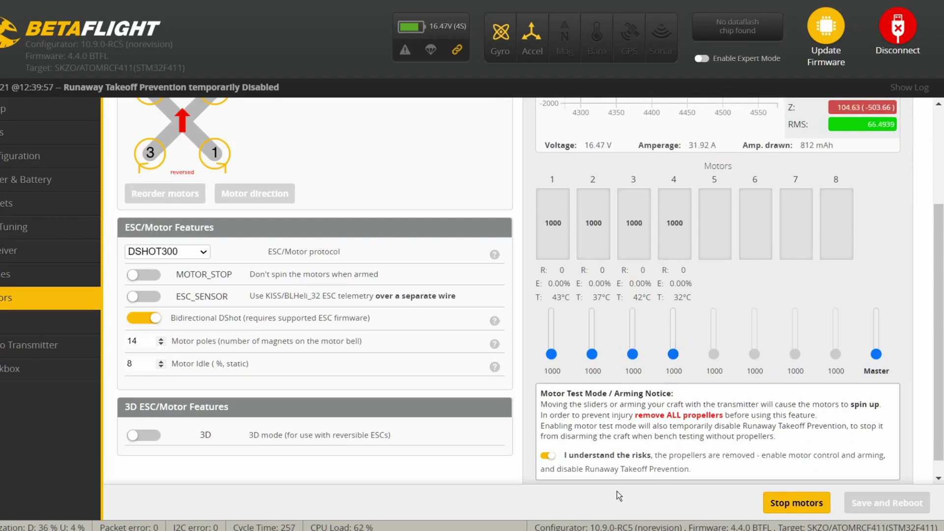
Step: Review the mixer diagram and motor settings, and turn off motor test mode
scroll(445, 344, "up", 3)
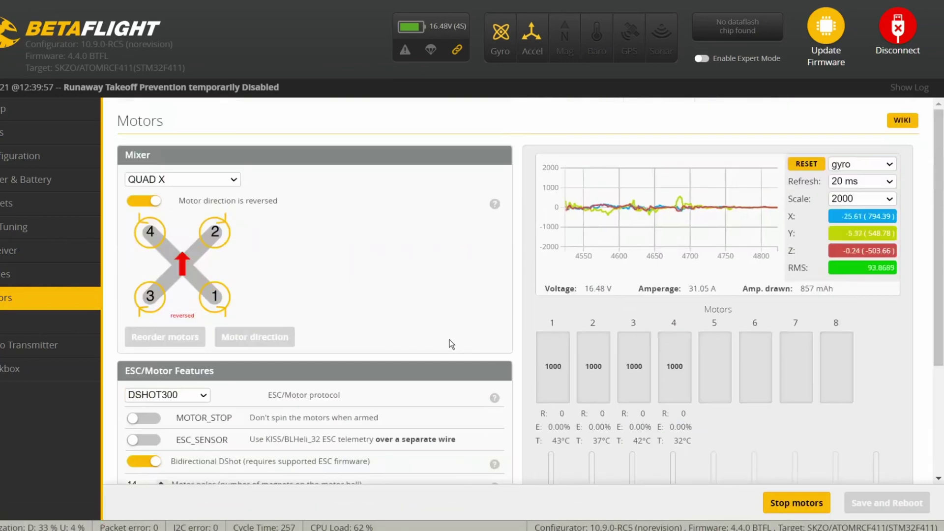
scroll(418, 325, "down", 2)
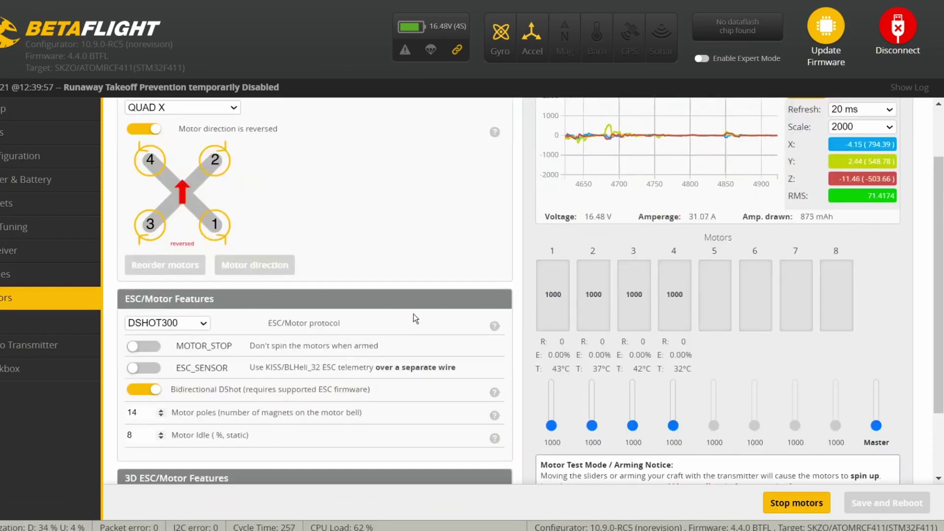
scroll(530, 323, "down", 2)
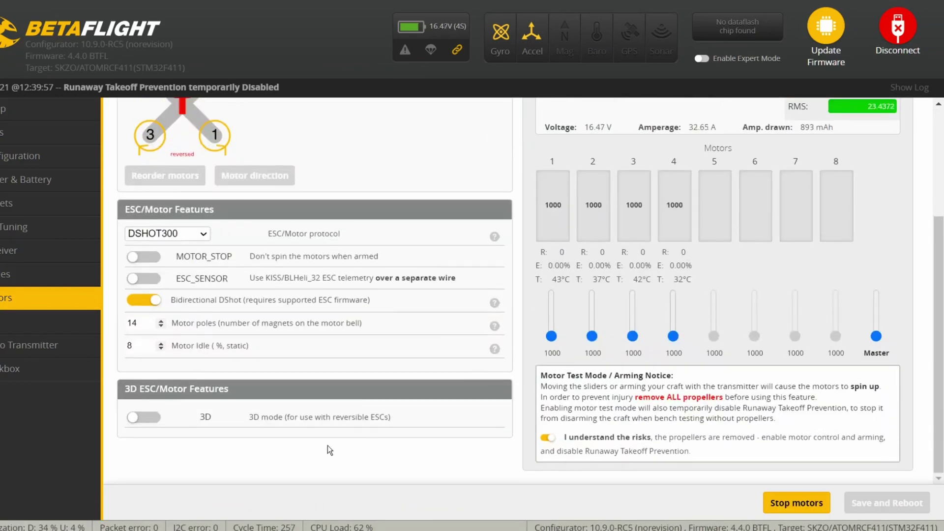
scroll(312, 439, "up", 3)
scroll(503, 353, "down", 3)
left_click(547, 438)
scroll(565, 393, "up", 3)
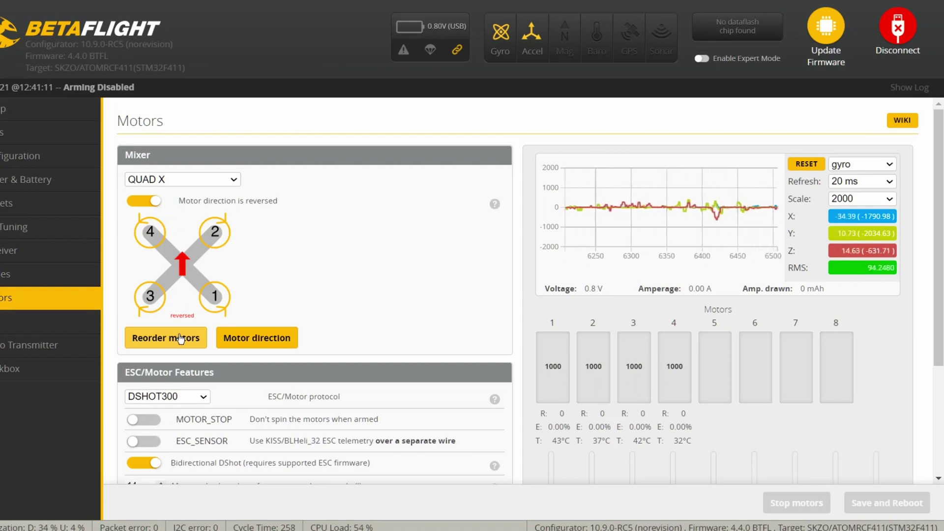
Step: Reorder the motors by identifying the spinning ones as rear left, front left, rear right, front right; save and close the accelerometer warning
left_click(154, 332)
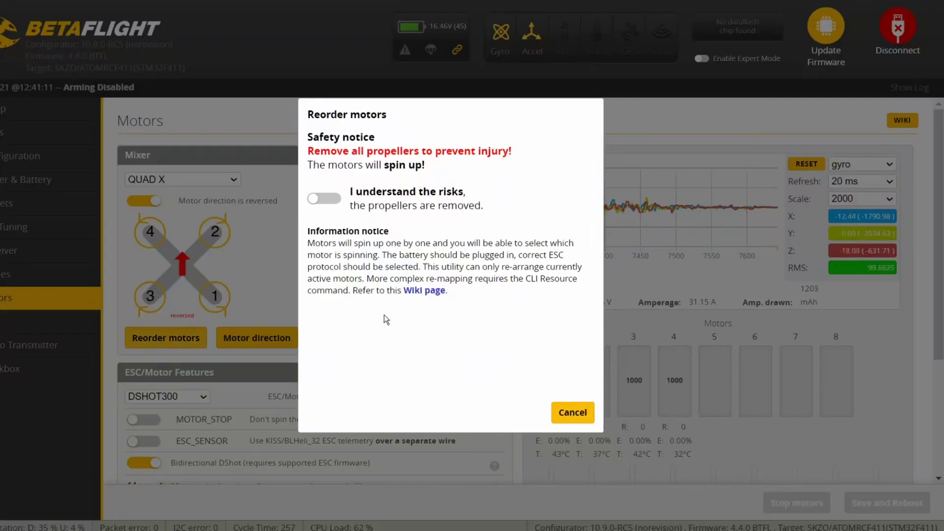
left_click(335, 200)
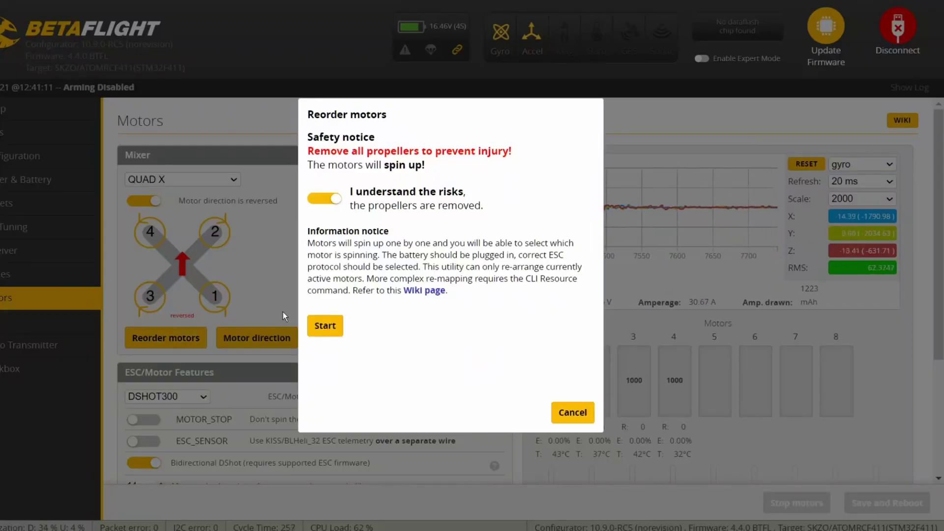
left_click(327, 329)
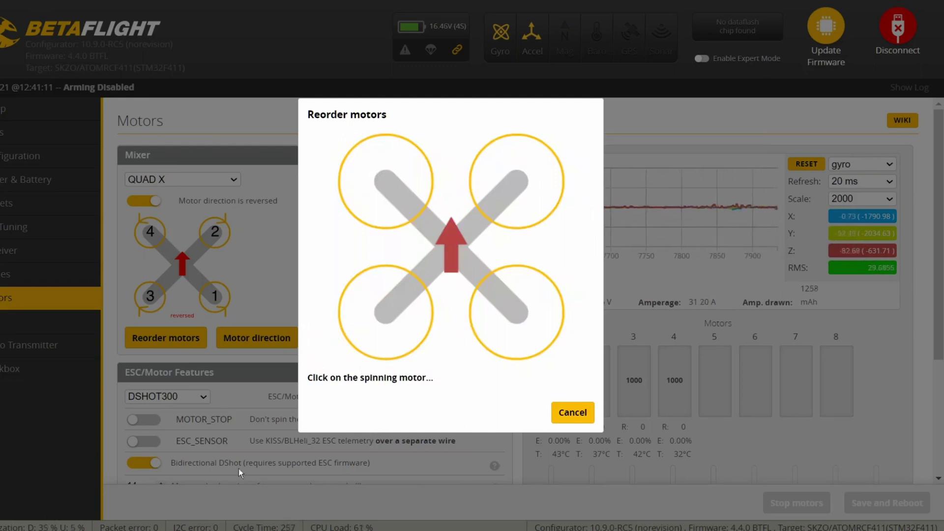
left_click(403, 328)
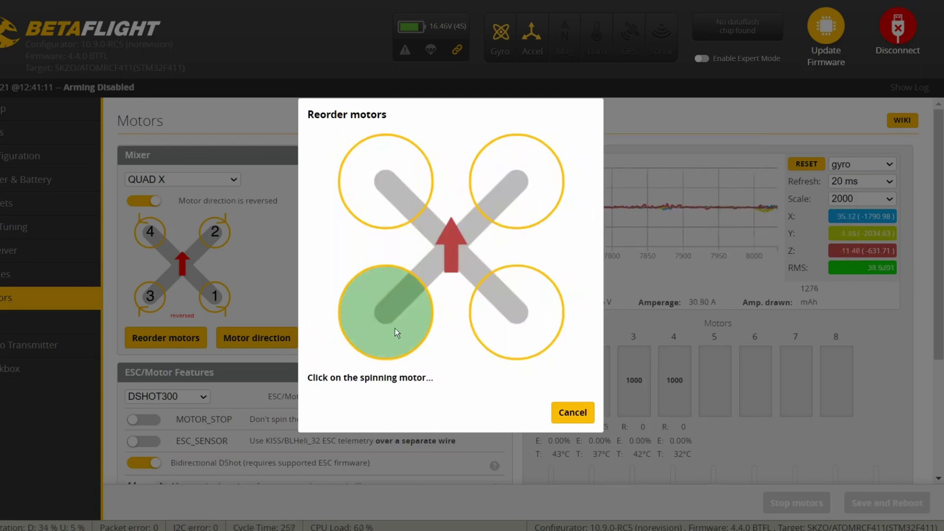
left_click(388, 160)
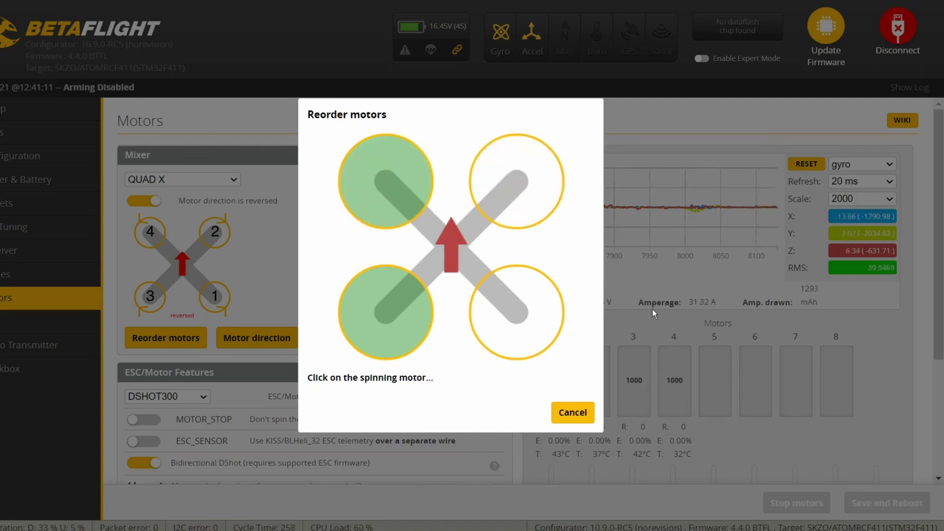
left_click(521, 305)
left_click(525, 165)
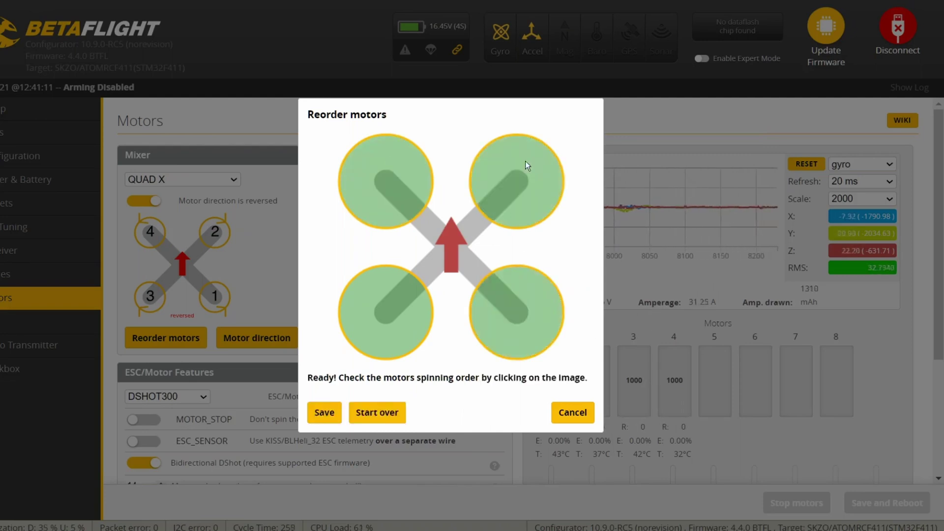
left_click(334, 418)
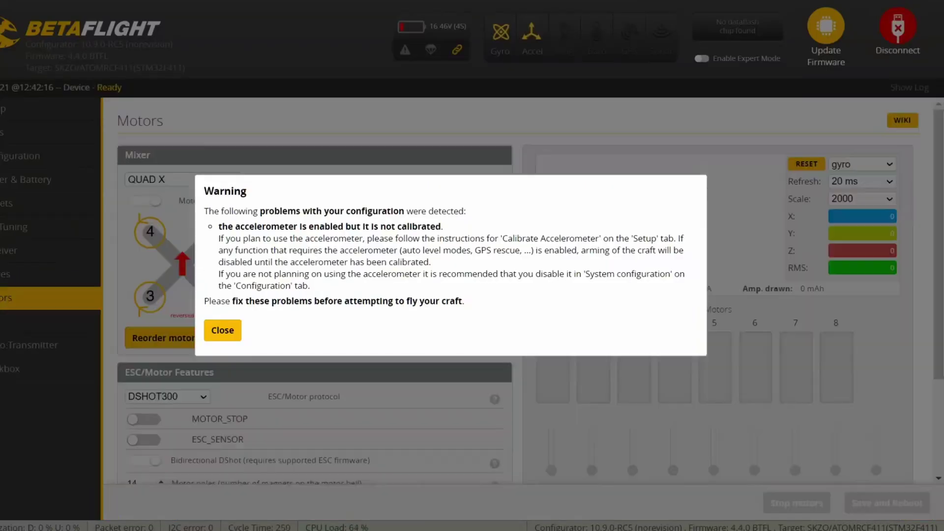
left_click(225, 329)
Step: Test the new motor order by enabling motor control, spinning all four motors together at about 1061, and stopping them
scroll(437, 281, "down", 3)
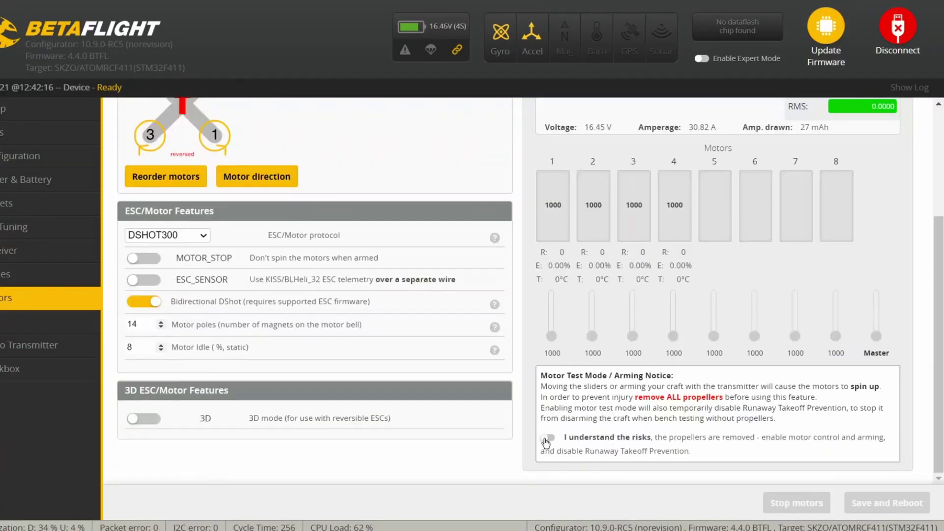
left_click(548, 437)
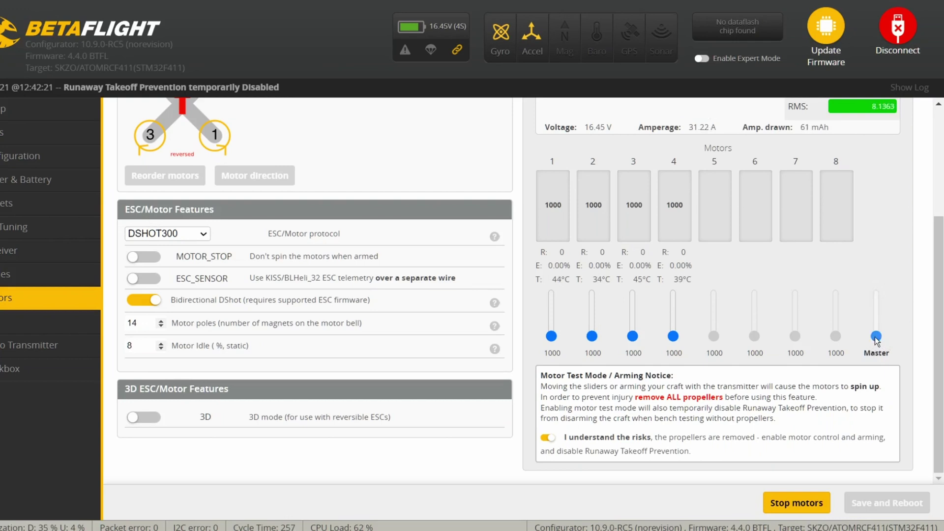
left_click_drag(875, 337, 875, 334)
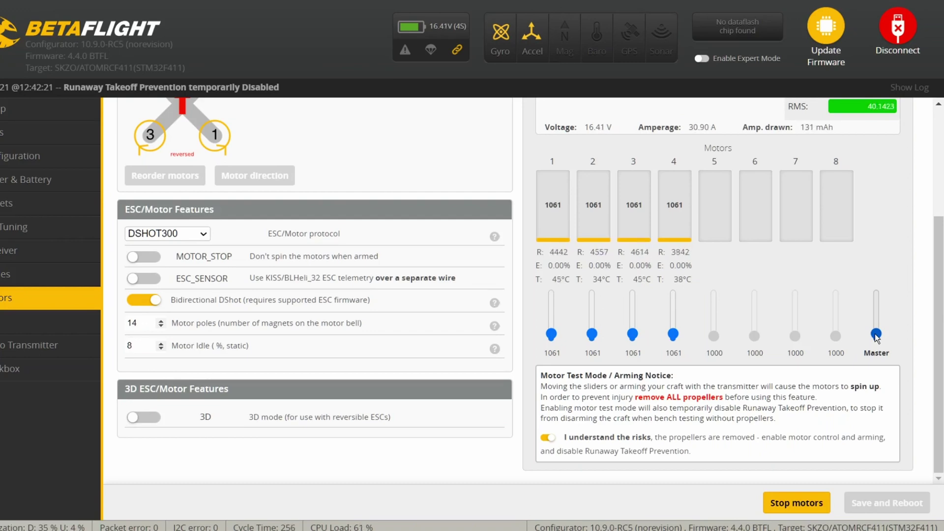
left_click(802, 496)
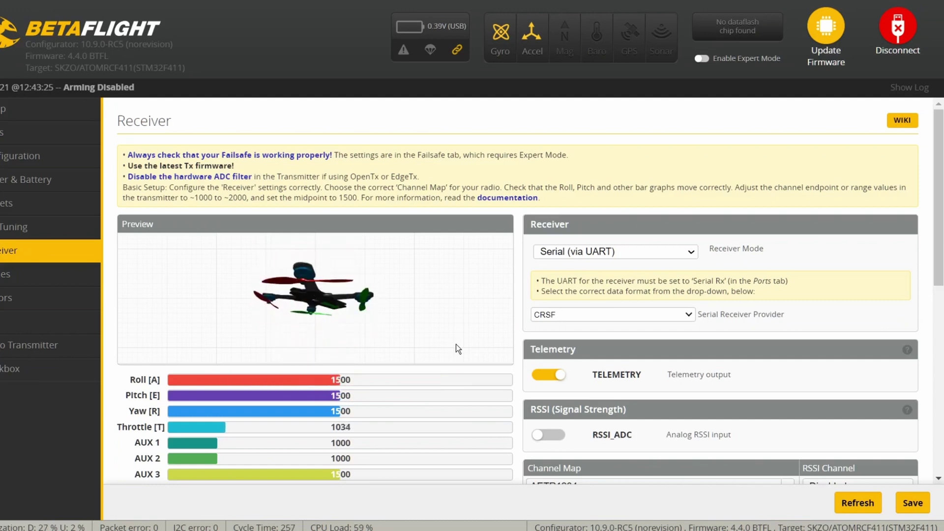
Step: In the receiver settings, set the 'Stick Low' threshold to 1010 and the 'Stick High' threshold to 1990, and save
scroll(316, 386, "down", 4)
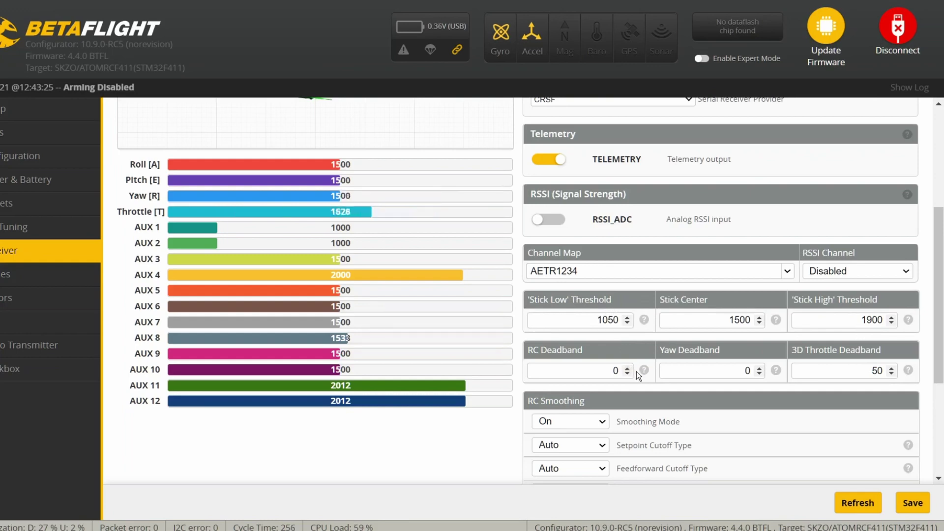
left_click(616, 320)
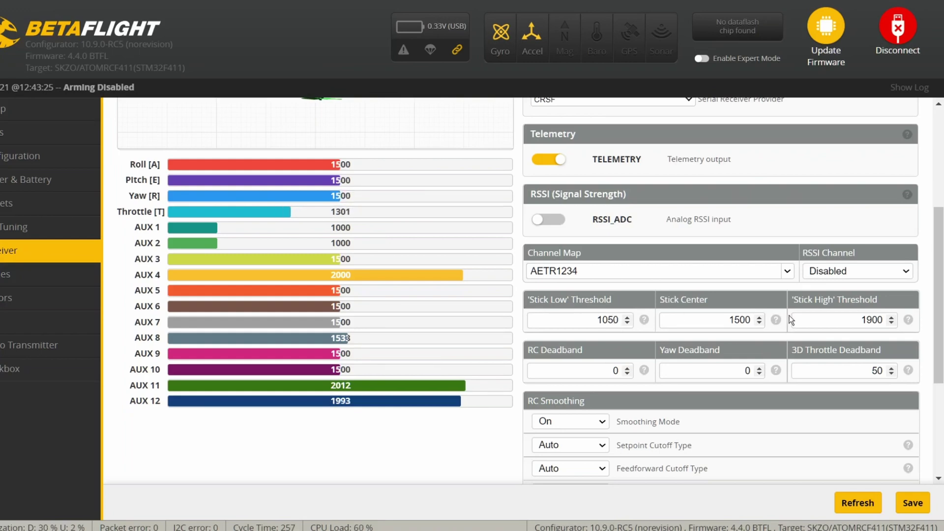
key("BackSpace")
type("1")
left_click(873, 320)
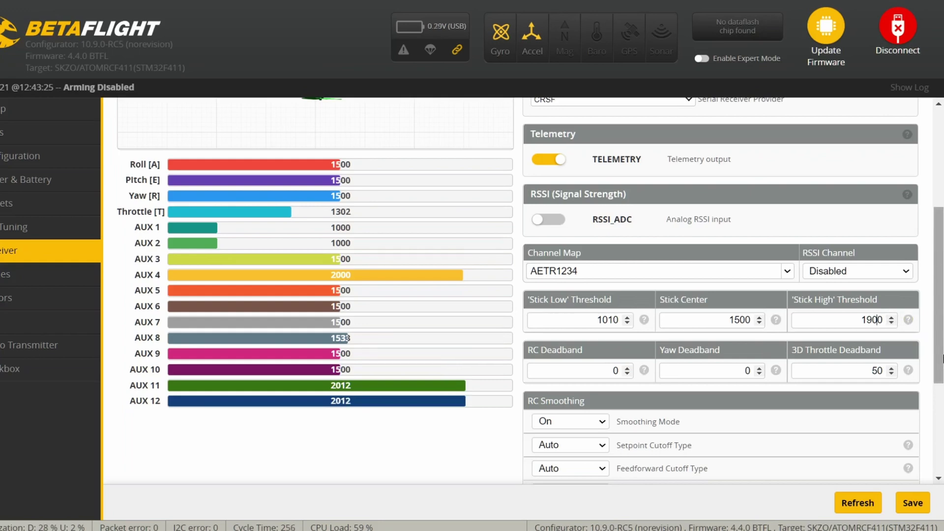
key("Delete")
type("9")
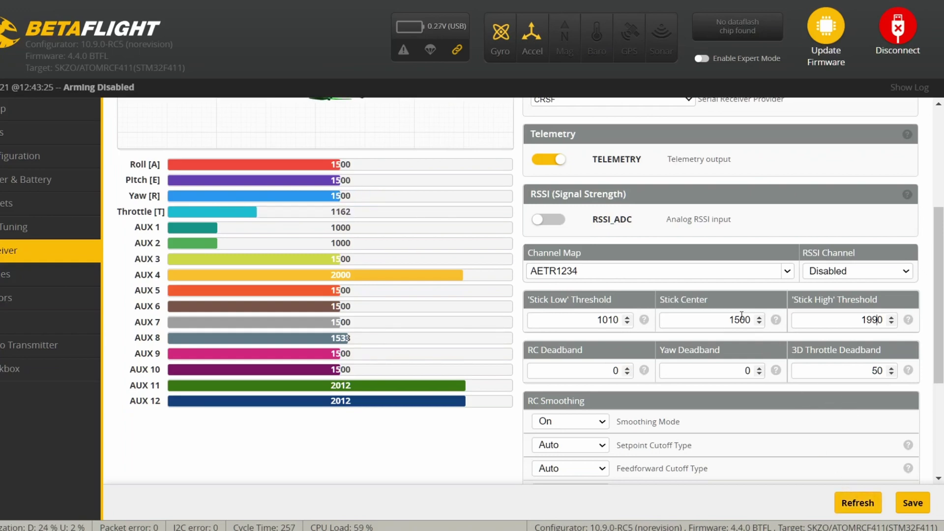
scroll(776, 336, "up", 3)
scroll(780, 344, "down", 2)
scroll(852, 382, "down", 1)
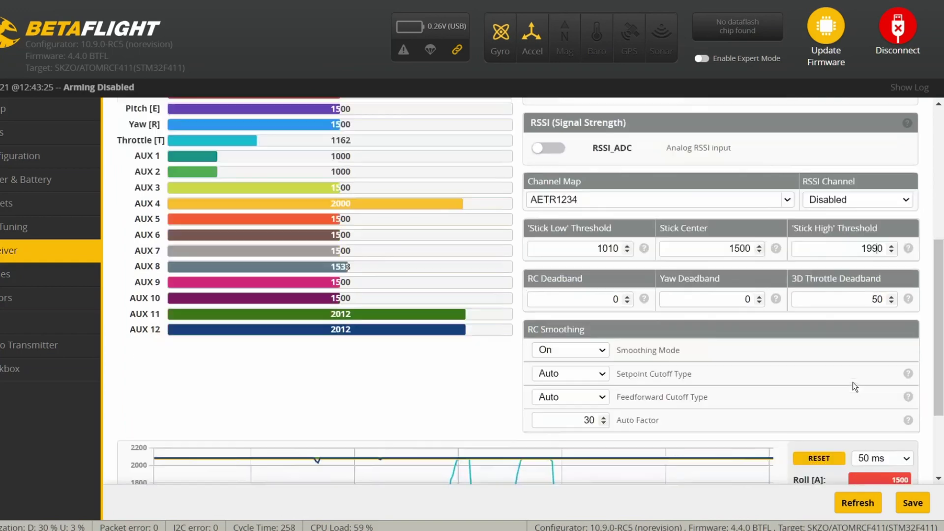
left_click(922, 511)
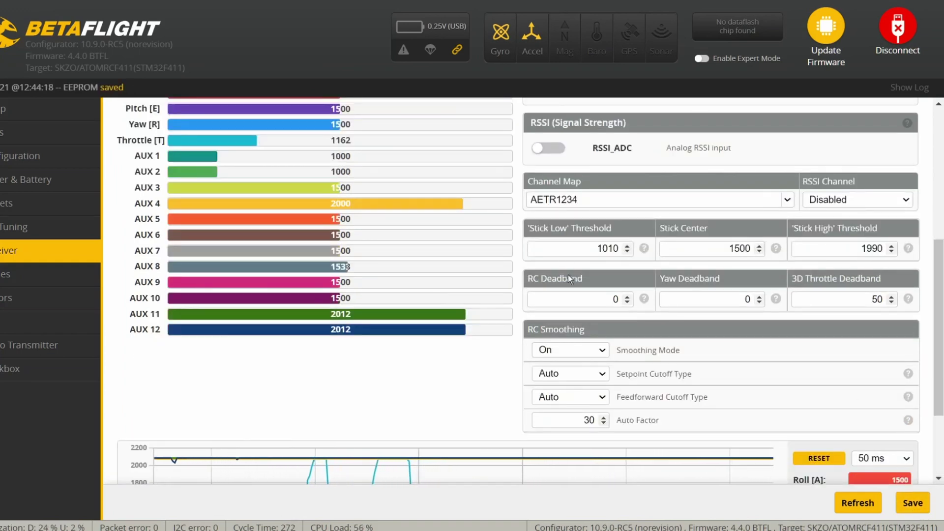
Step: Add an activation range for the ARM mode on AUX 3, covering 1700 to 2100
scroll(708, 285, "up", 4)
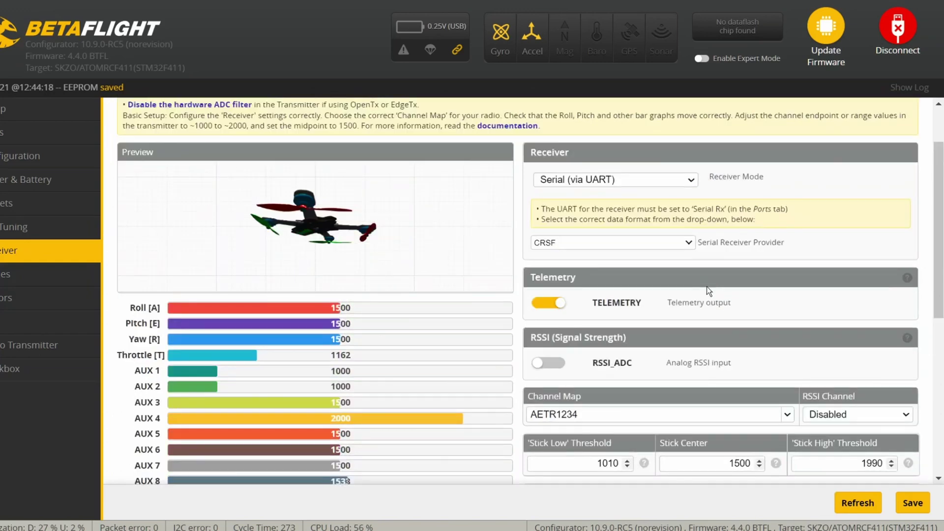
left_click(15, 274)
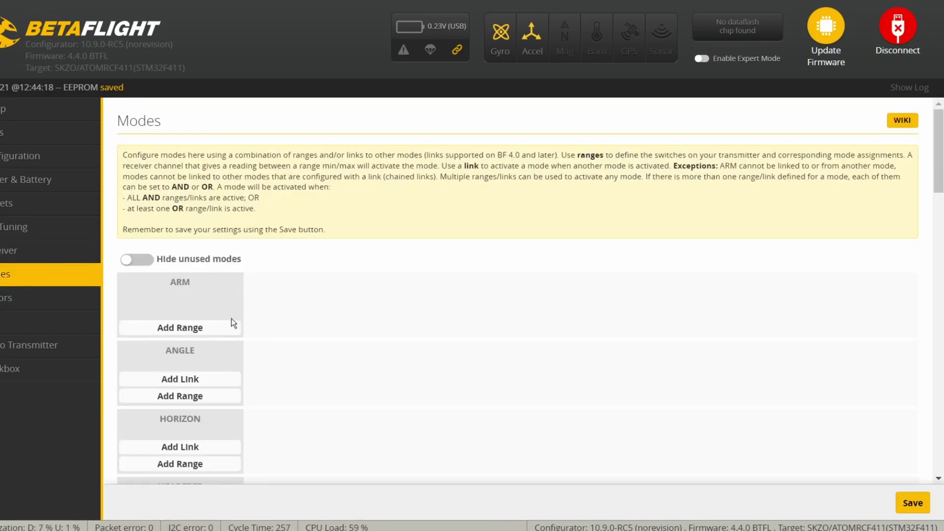
left_click(220, 328)
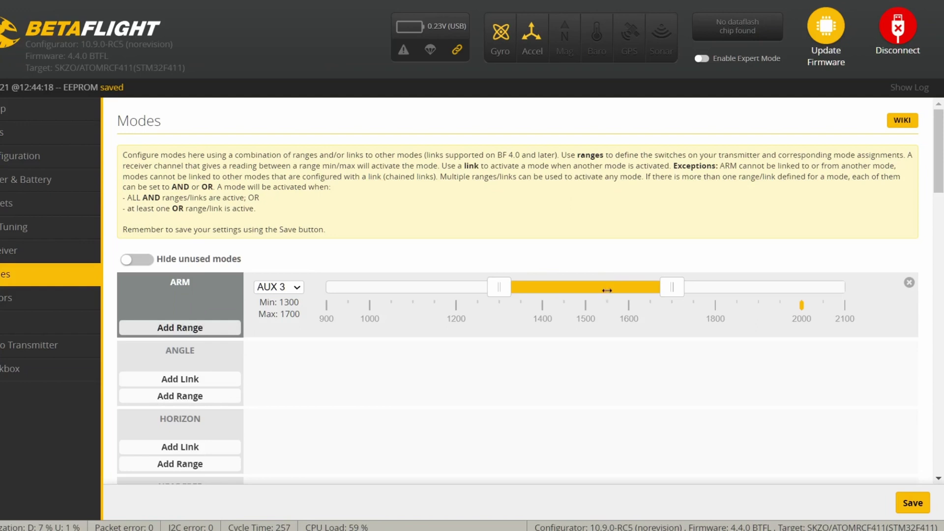
left_click_drag(611, 293, 783, 293)
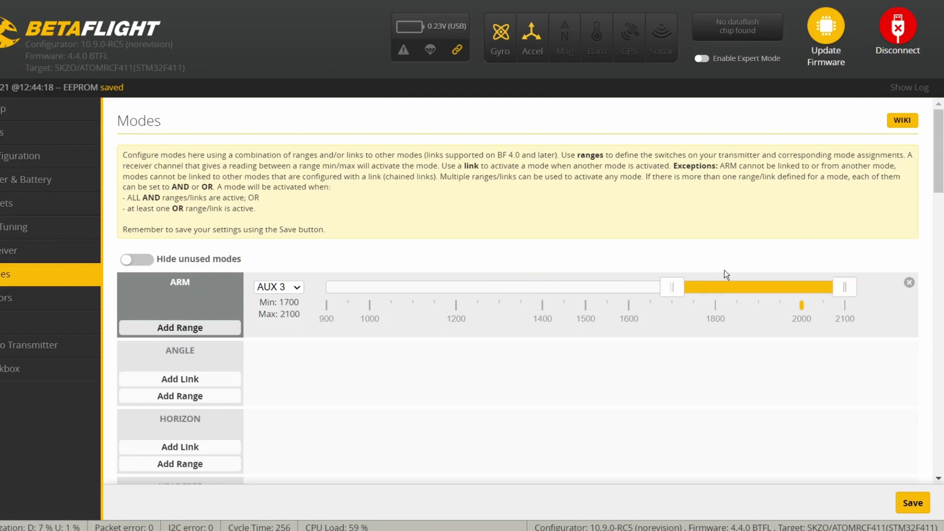
scroll(789, 370, "down", 4)
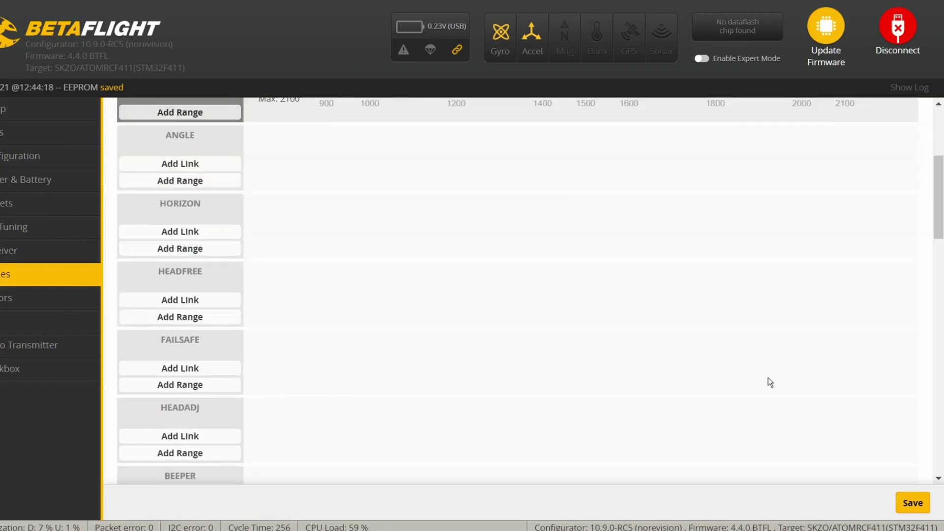
Step: Add a second activation range for the ARM mode on AUX 3, covering 900 to 1300
scroll(541, 404, "down", 3)
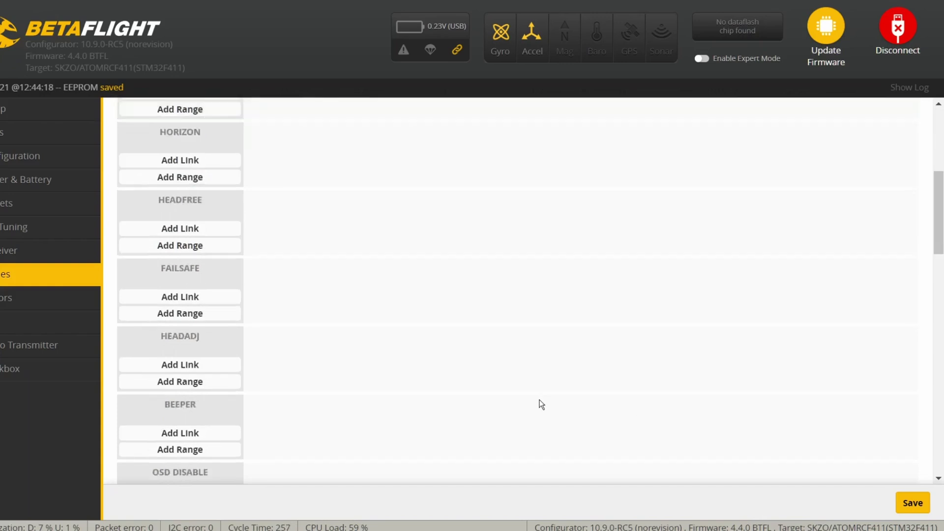
scroll(440, 299, "down", 3)
scroll(440, 299, "up", 9)
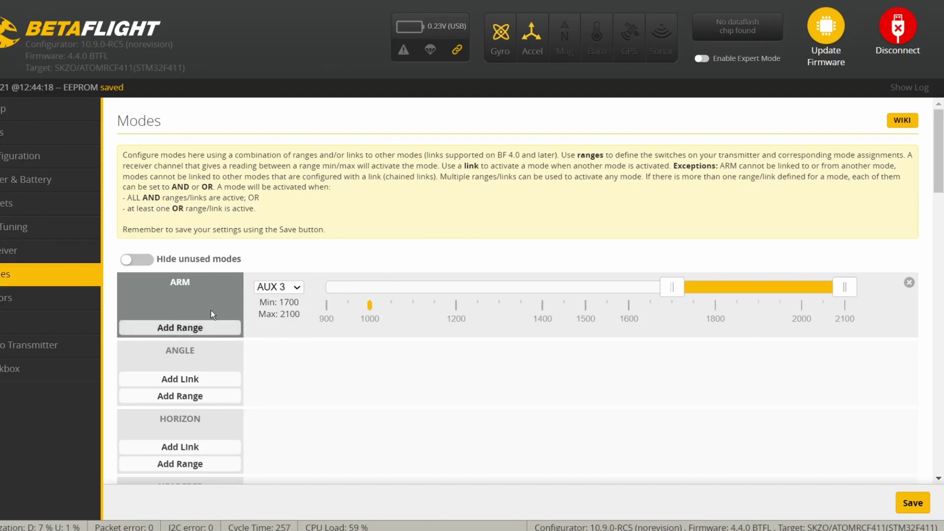
left_click(210, 328)
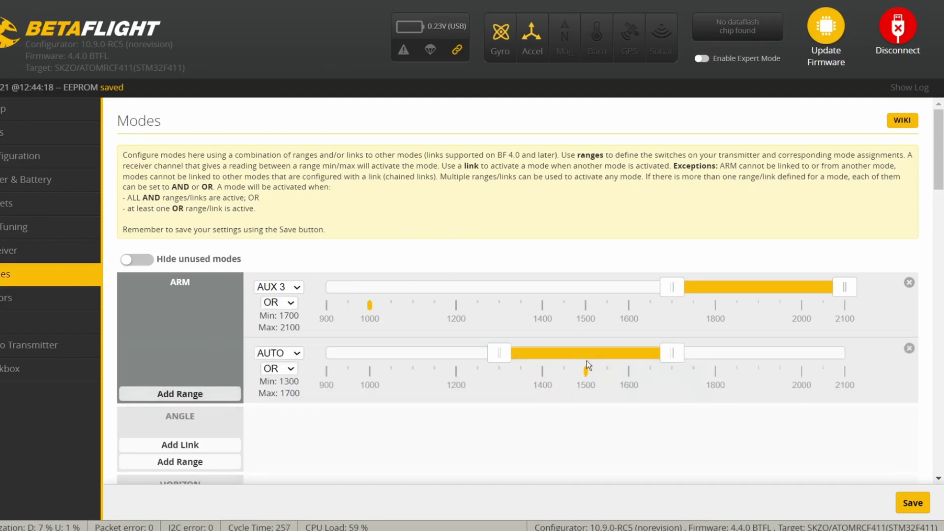
left_click_drag(533, 354, 360, 354)
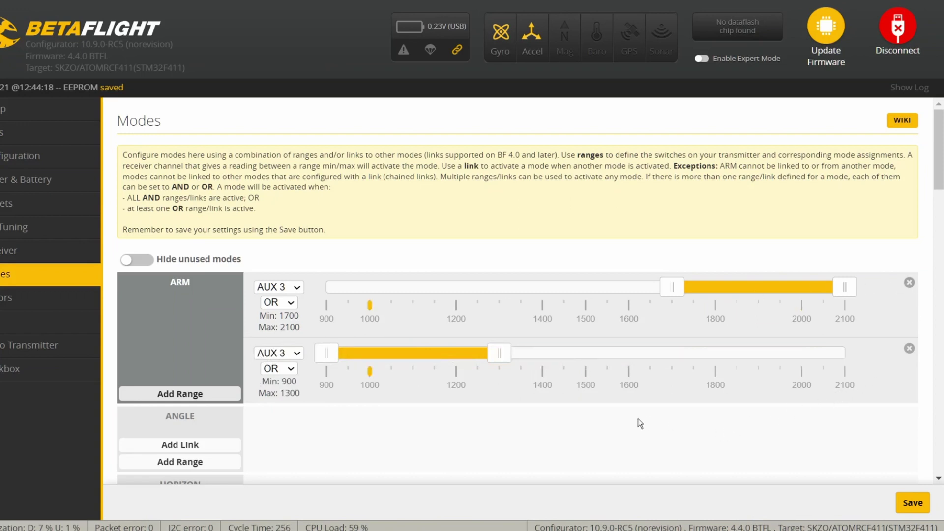
Step: Add an activation range for the FLIP OVER AFTER CRASH mode on AUX 3, covering 900 to 1300
scroll(638, 418, "down", 7)
scroll(639, 417, "down", 3)
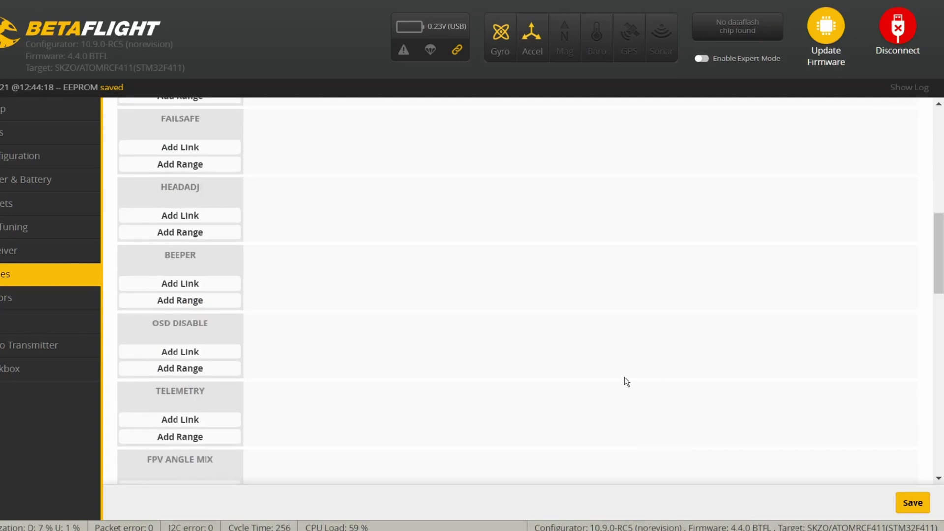
scroll(624, 377, "down", 10)
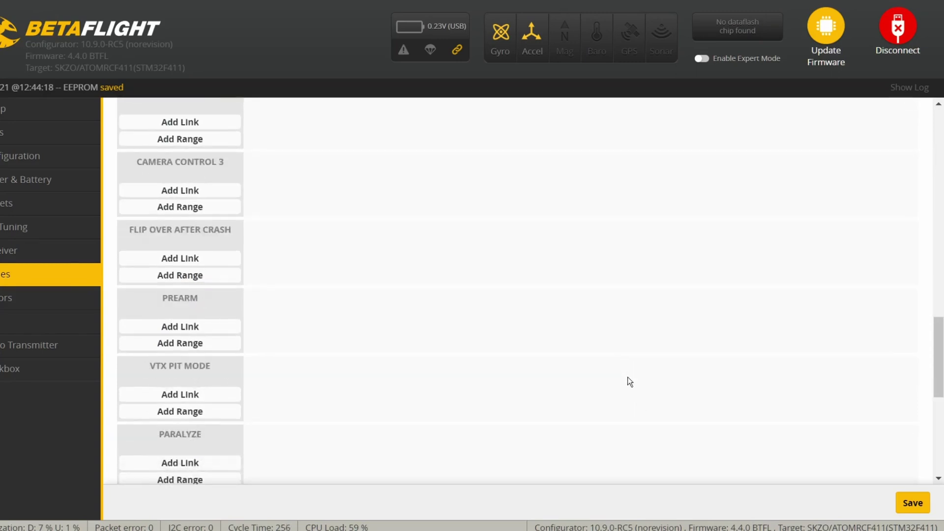
scroll(628, 376, "down", 1)
scroll(627, 376, "down", 2)
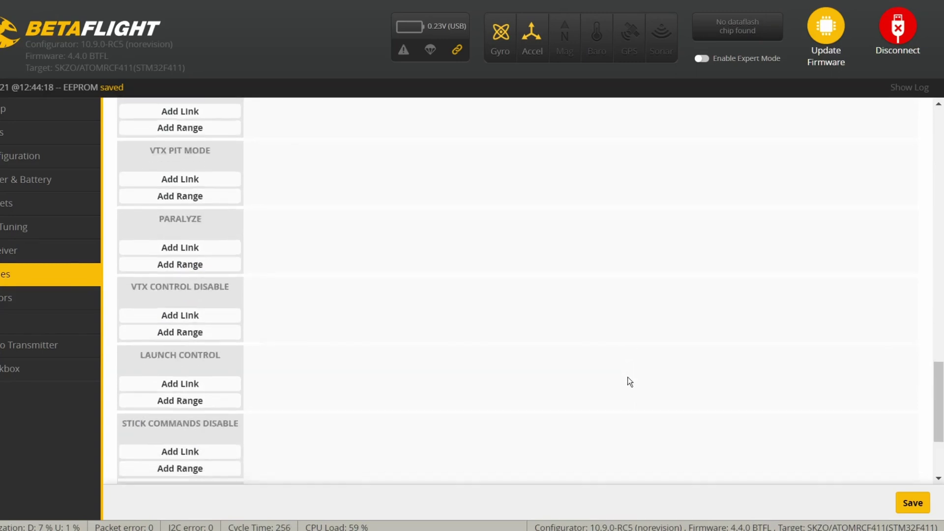
scroll(231, 196, "up", 3)
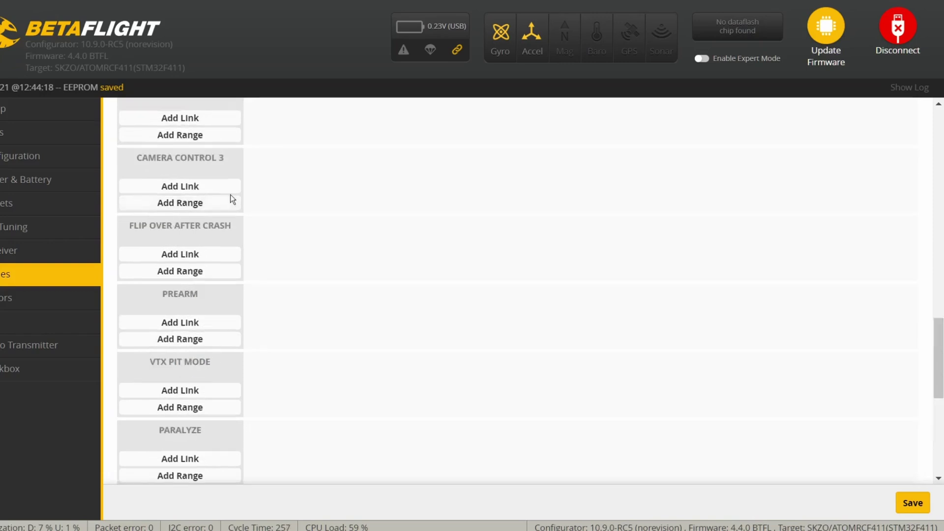
left_click(212, 274)
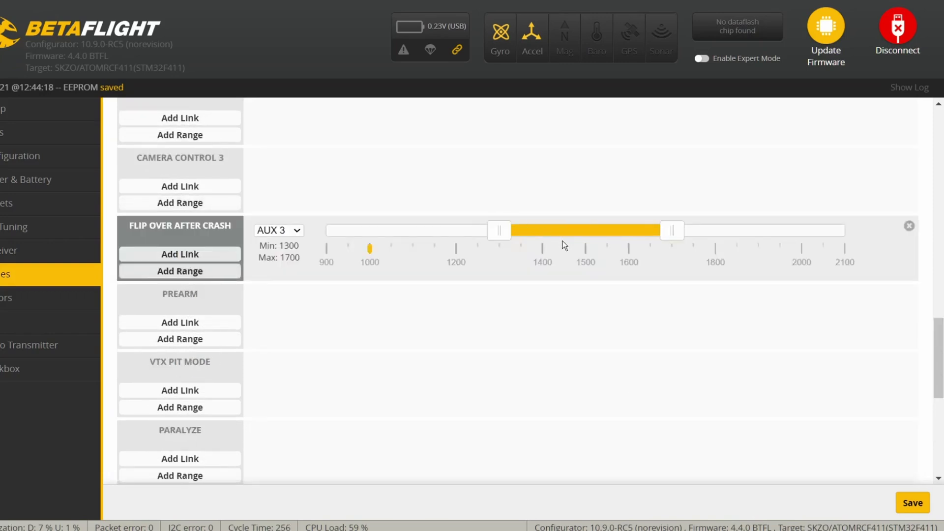
left_click_drag(608, 228, 435, 230)
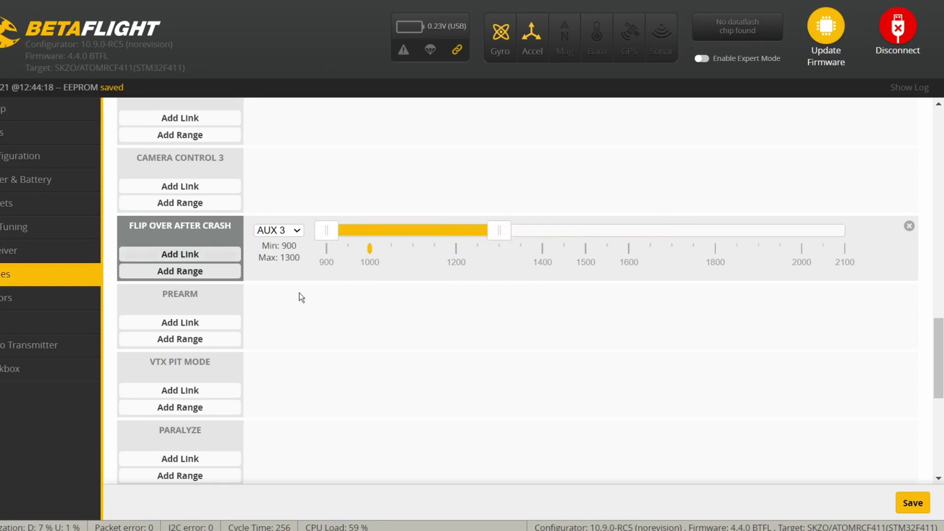
Step: Add an activation range for the BEEPER mode on AUX 2, covering 1300 to 1700, and save the modes
scroll(547, 326, "up", 14)
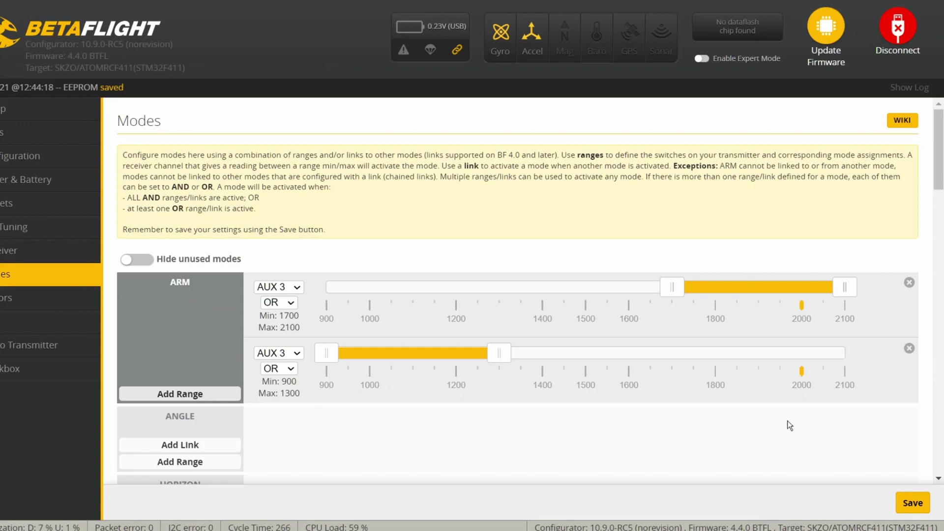
scroll(787, 421, "down", 15)
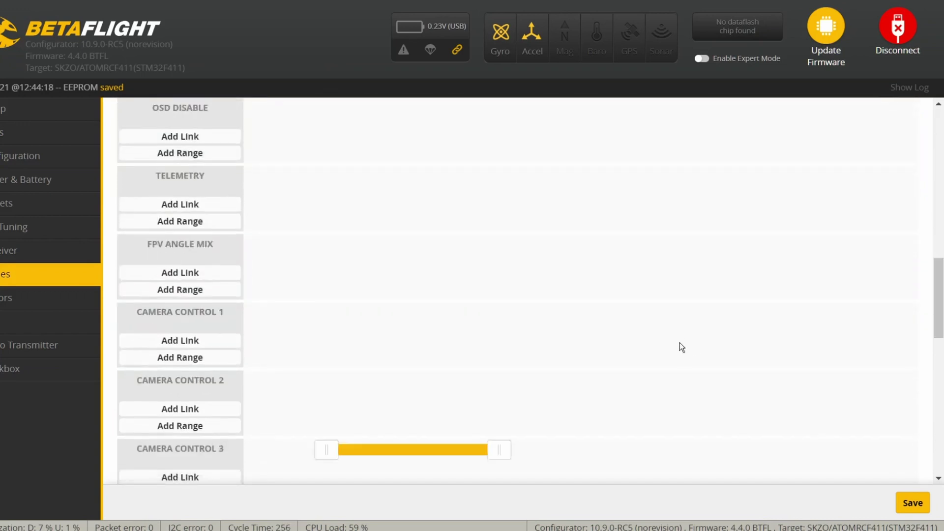
scroll(679, 343, "down", 4)
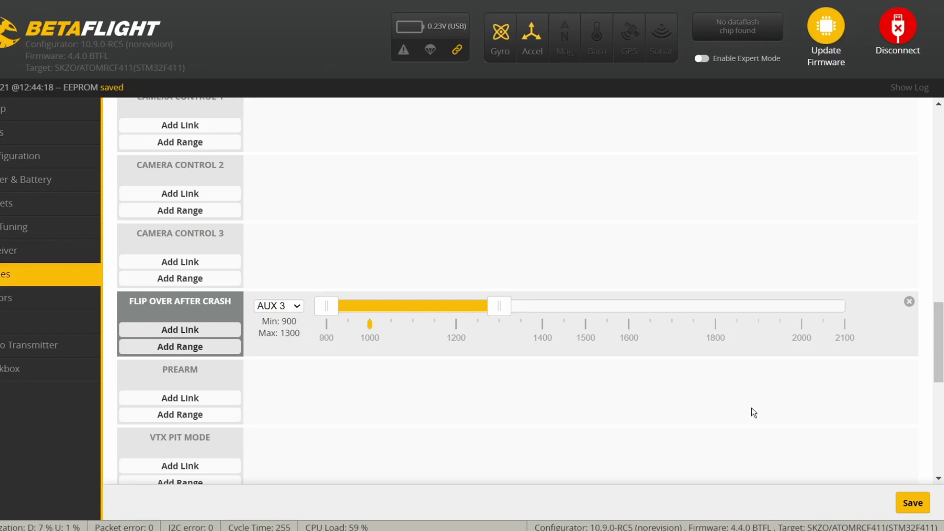
scroll(751, 408, "up", 20)
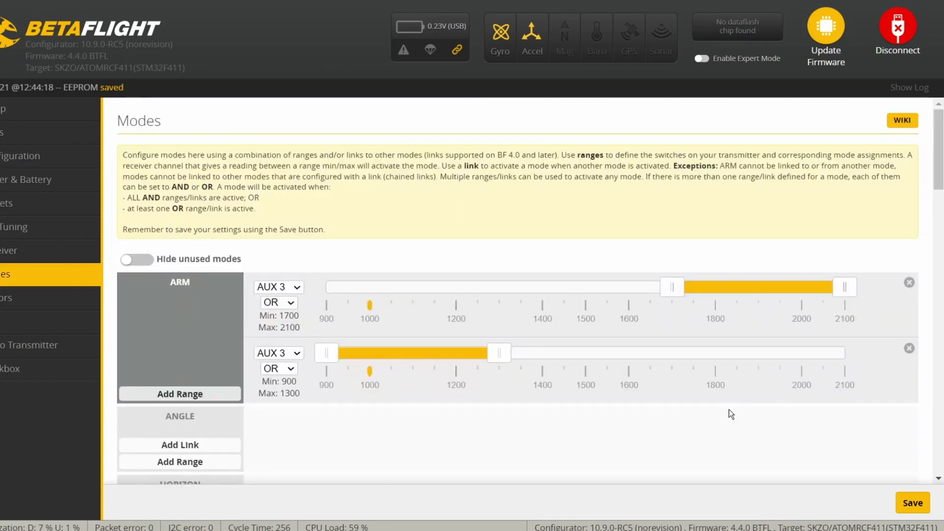
scroll(731, 414, "down", 5)
scroll(731, 414, "down", 3)
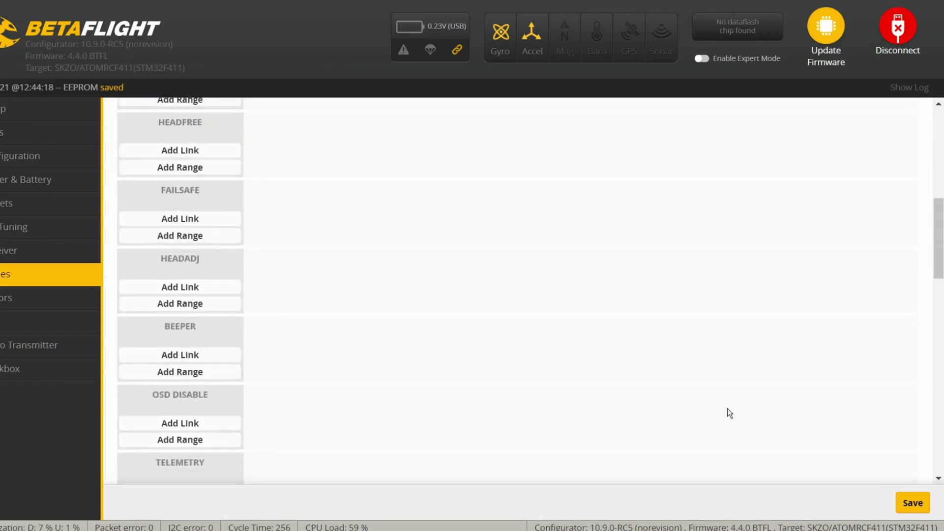
left_click(203, 374)
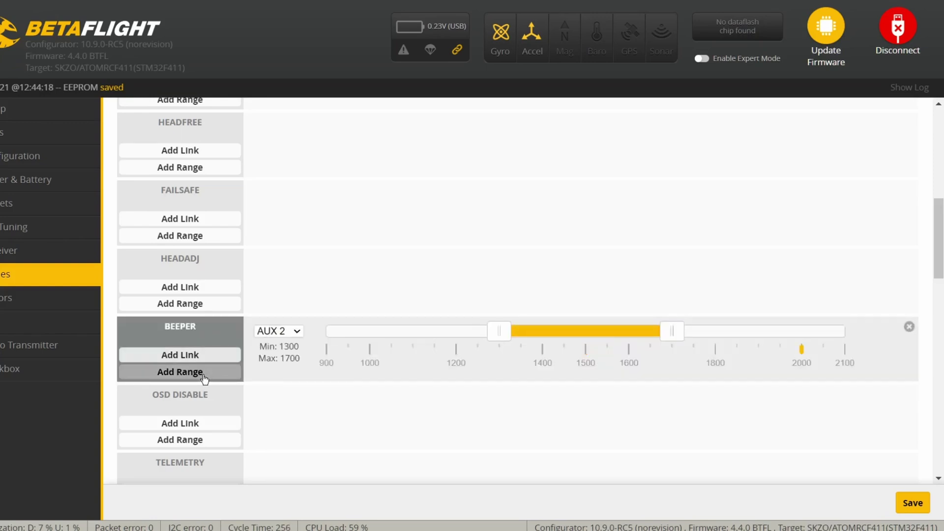
scroll(548, 417, "down", 6)
scroll(548, 417, "up", 15)
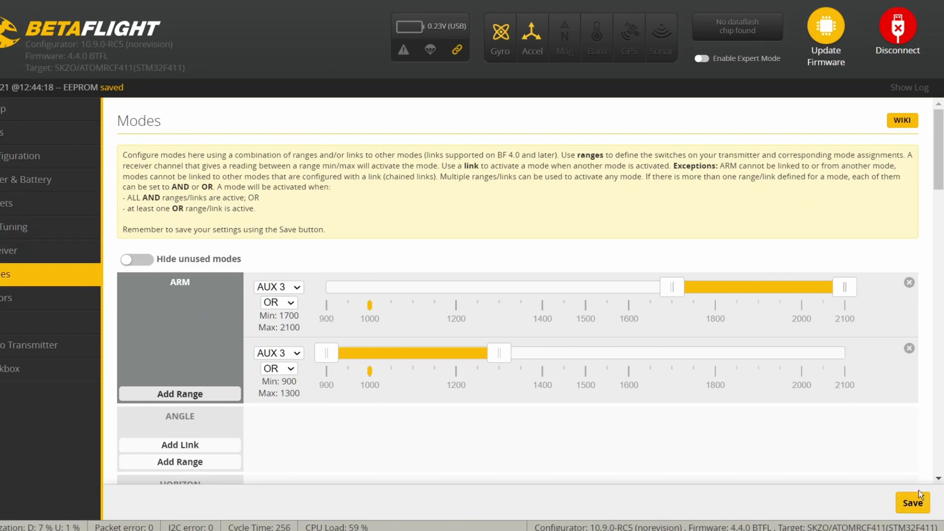
left_click(914, 502)
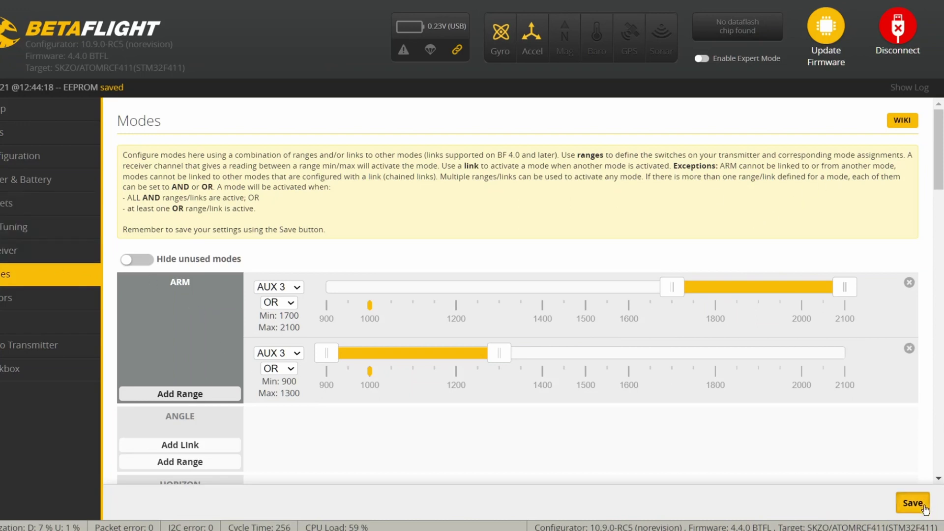
Step: Enable Expert Mode and, in the Adjustments settings, set the via channel of the first three adjustments to AUX 4
left_click(706, 60)
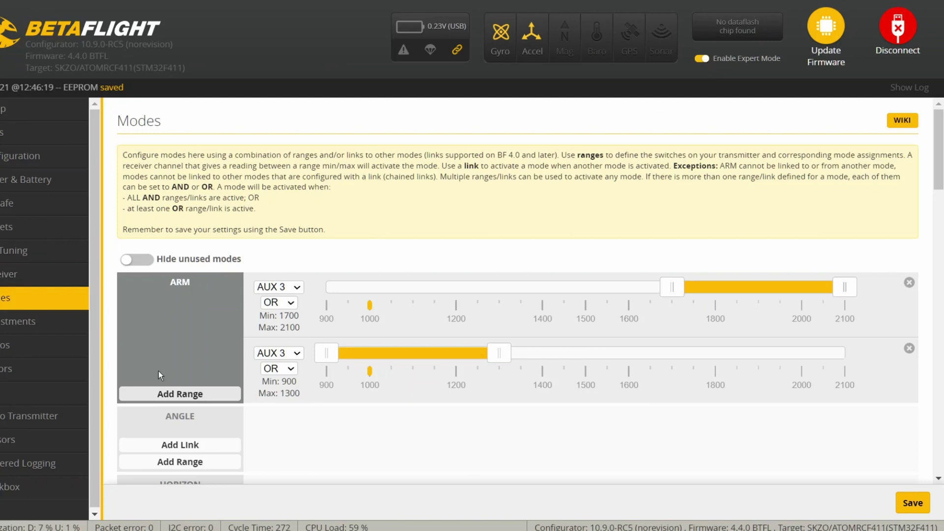
left_click(49, 322)
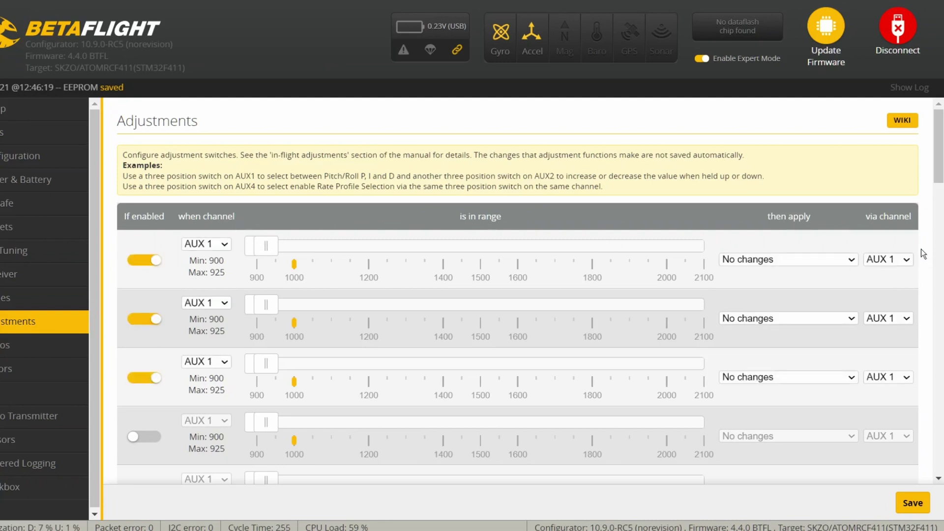
left_click(903, 259)
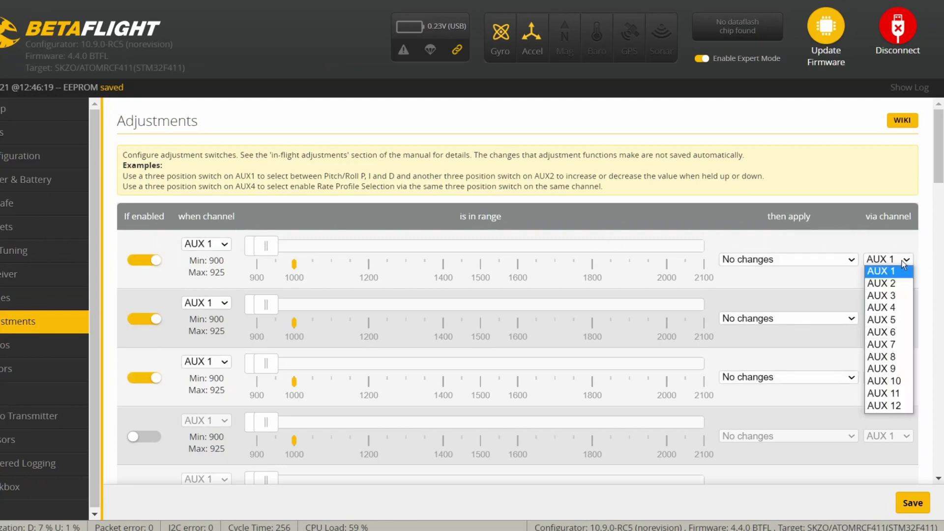
left_click(894, 308)
left_click(908, 319)
left_click(893, 366)
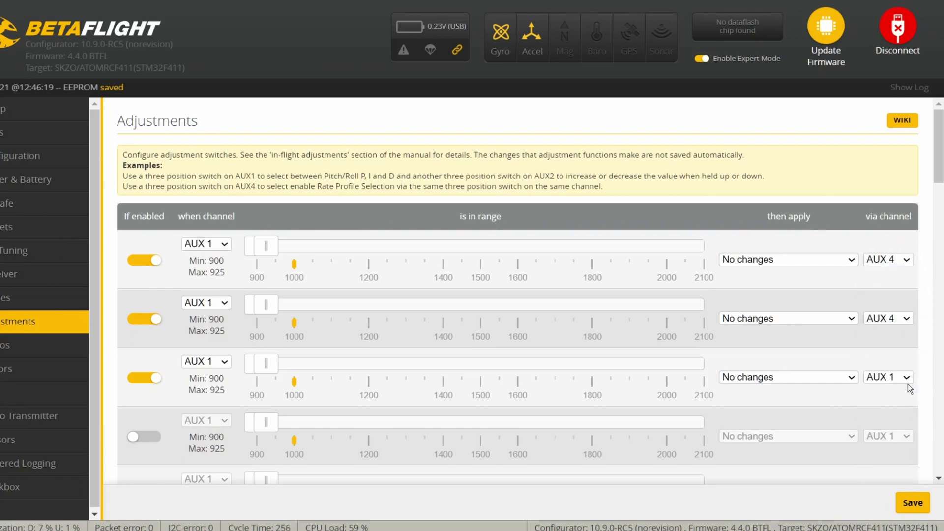
left_click(906, 377)
left_click(888, 427)
Step: Make the first three adjustments apply Rate Profile Selection
left_click(783, 260)
scroll(809, 362, "down", 3)
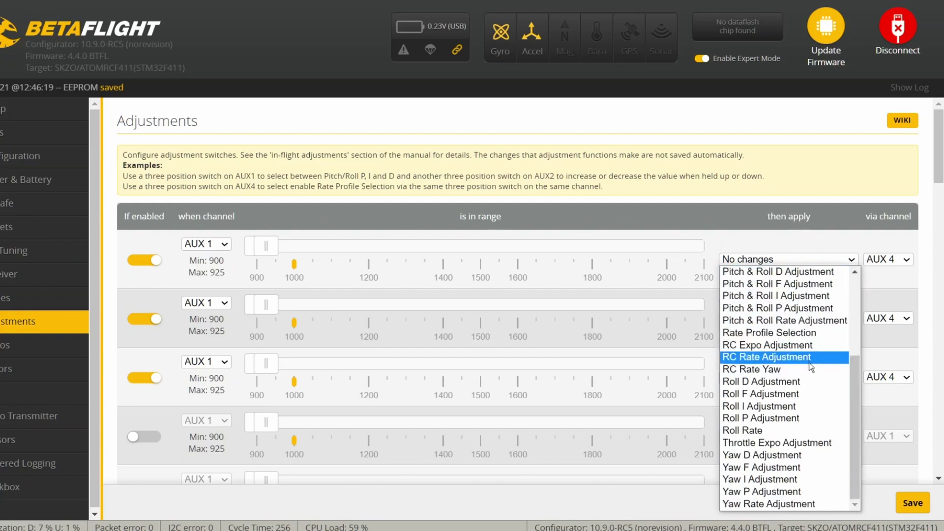
left_click(806, 334)
left_click(806, 321)
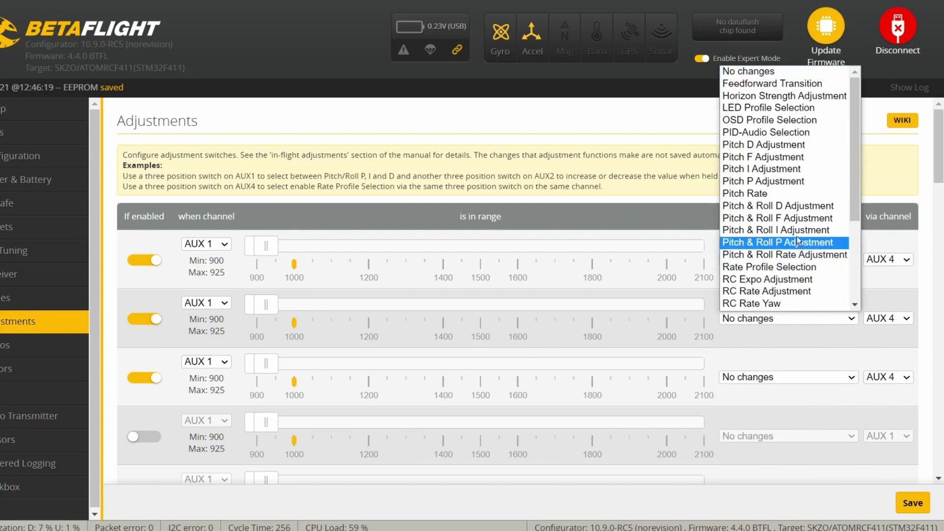
left_click(807, 271)
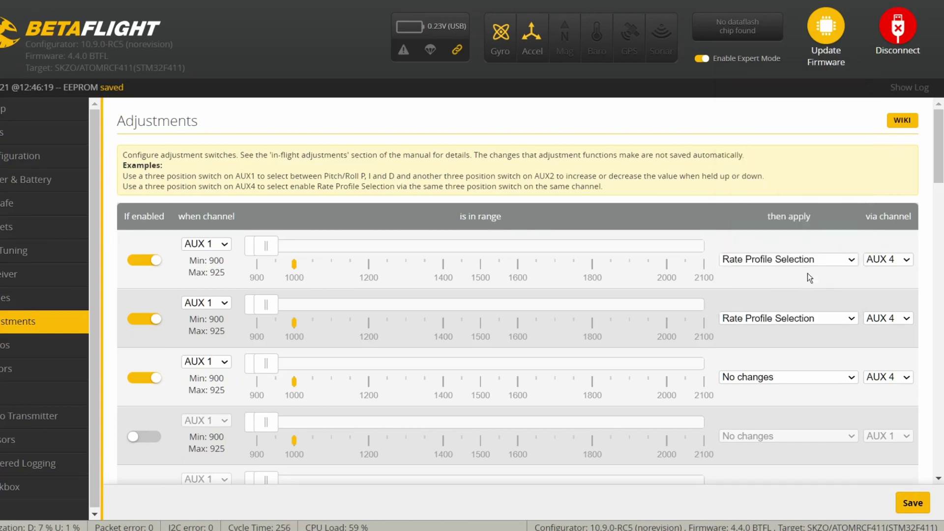
left_click(820, 382)
left_click(757, 327)
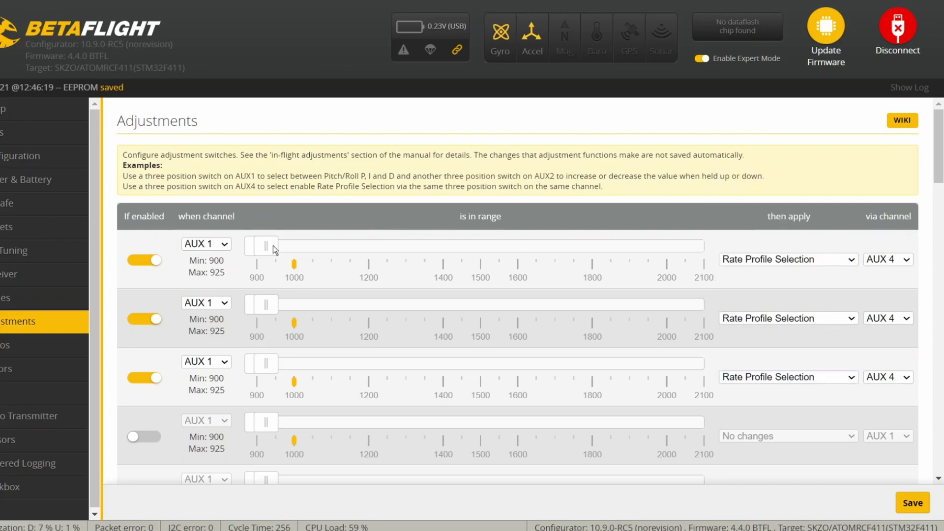
Step: Set the AUX 1 ranges of the first three adjustments to 900–1300, 1300–1700 and 1700–2100, and save
left_click_drag(272, 246, 412, 258)
left_click_drag(273, 301, 565, 320)
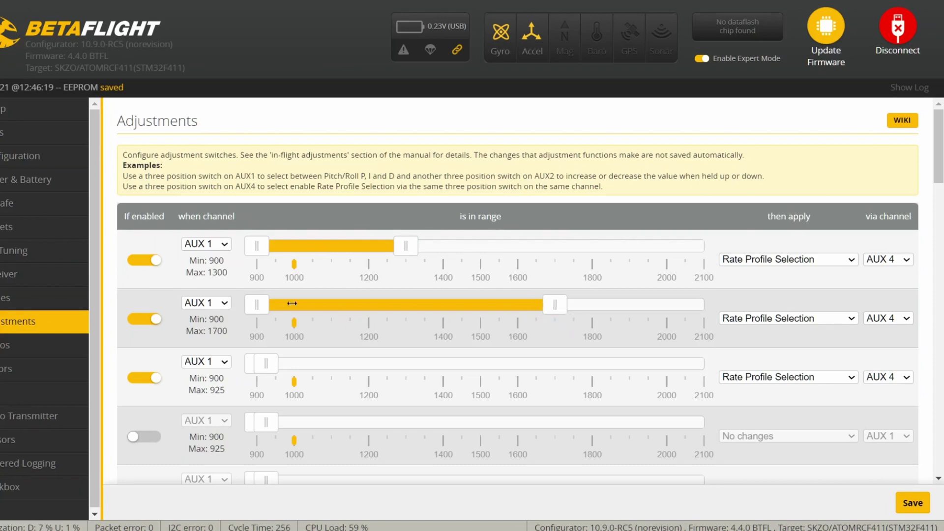
left_click_drag(257, 306, 404, 326)
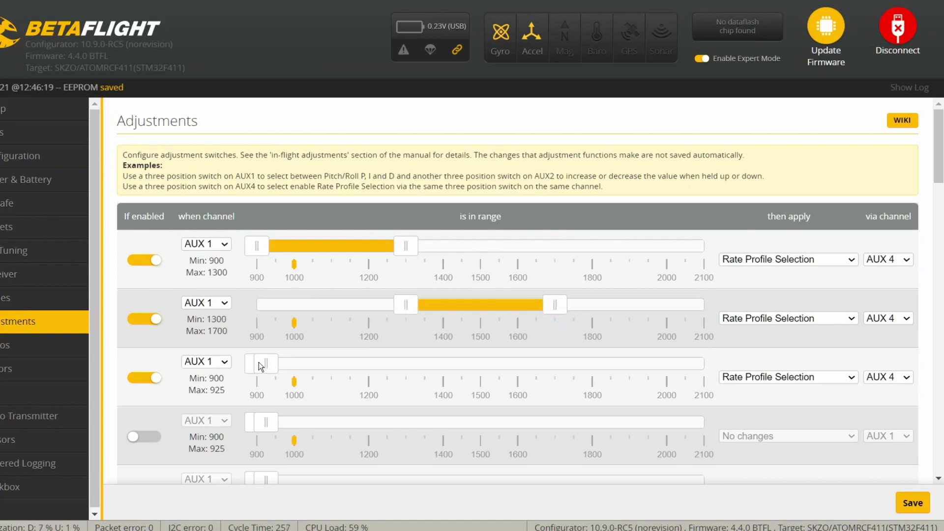
left_click_drag(259, 362, 708, 374)
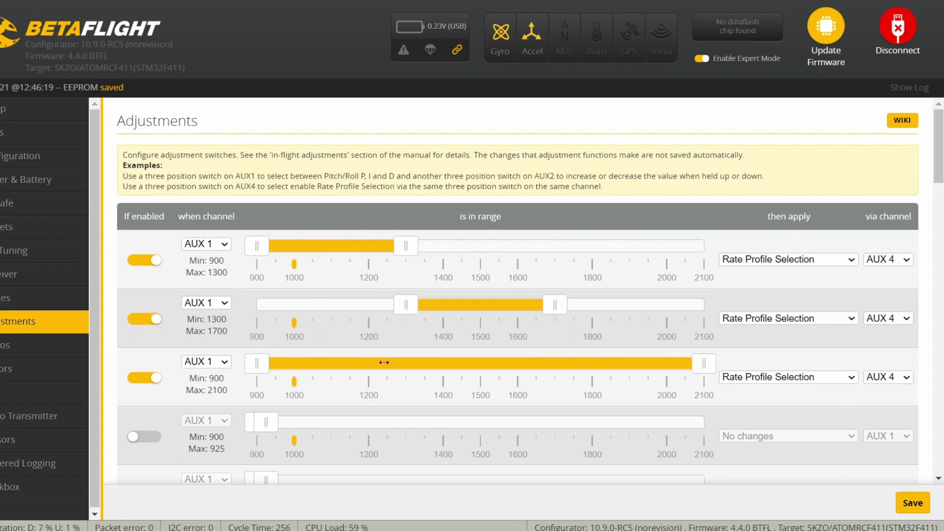
left_click_drag(258, 363, 560, 378)
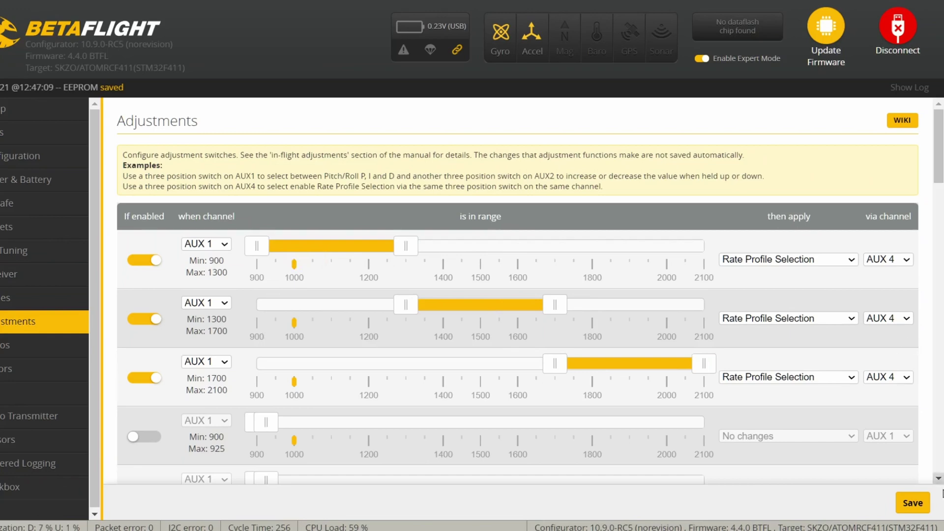
left_click(913, 502)
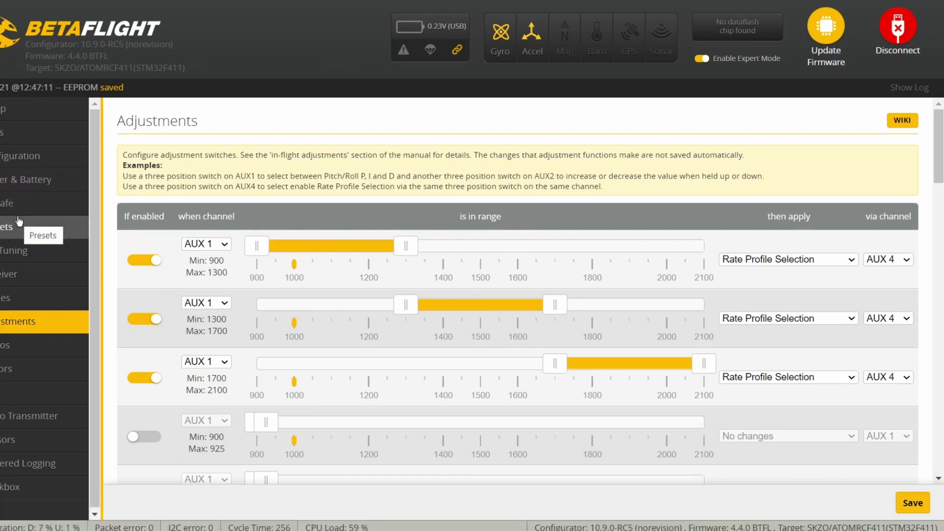
Step: In the PID tuning settings, set the Damping slider to 1.45 and the Tracking slider to 1.4
left_click(10, 259)
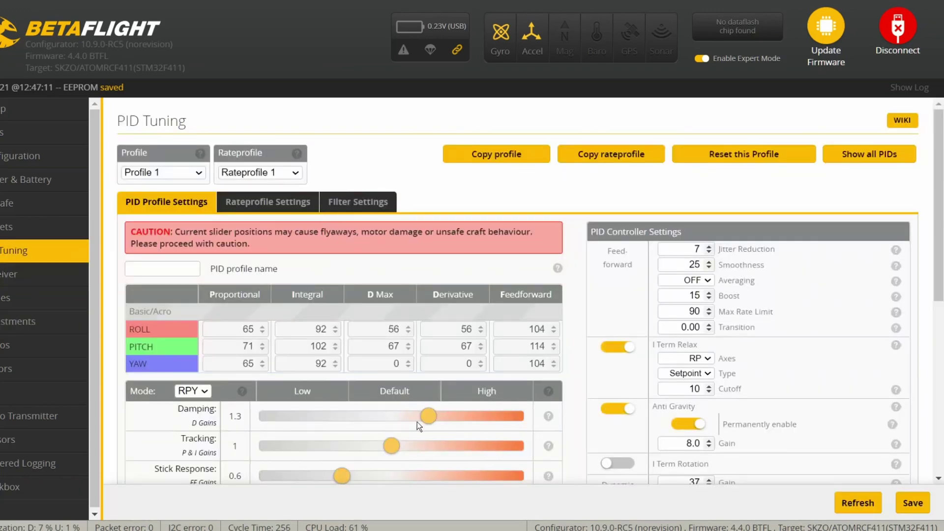
scroll(455, 373, "down", 3)
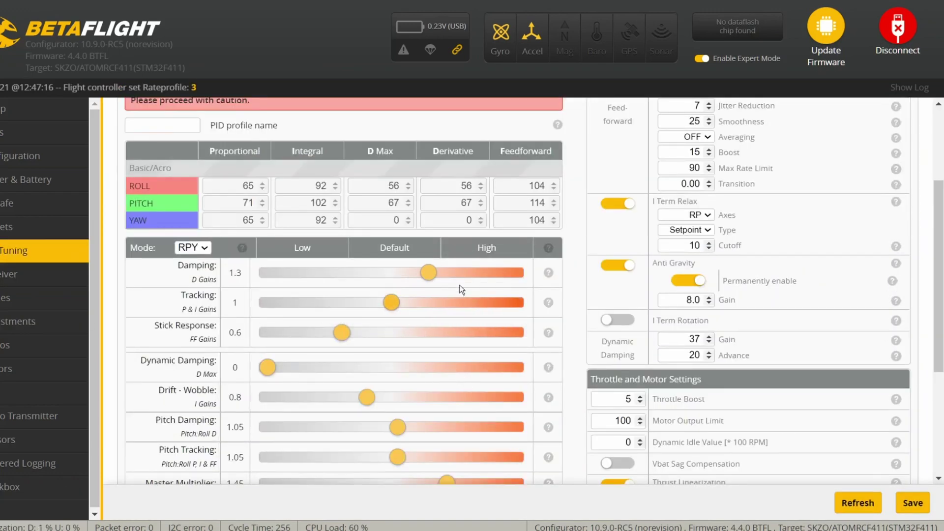
left_click_drag(436, 274, 447, 272)
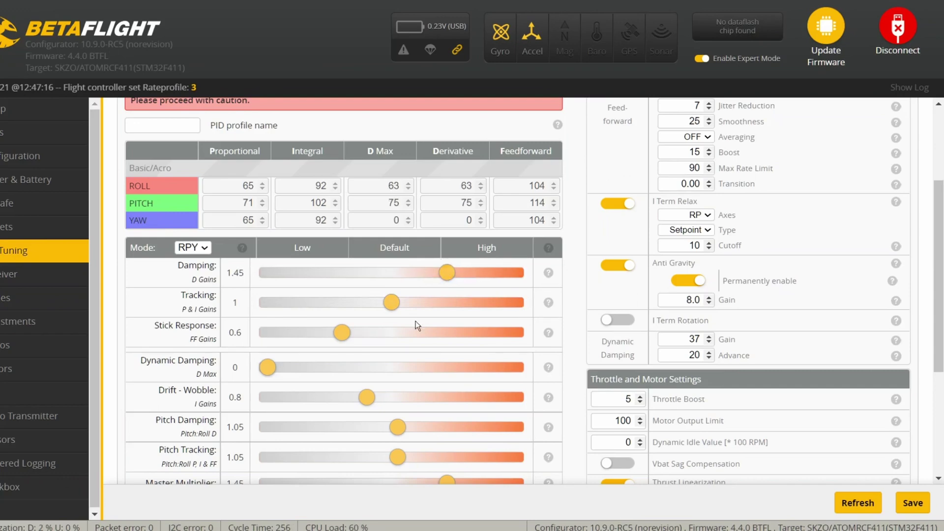
left_click_drag(392, 304, 442, 310)
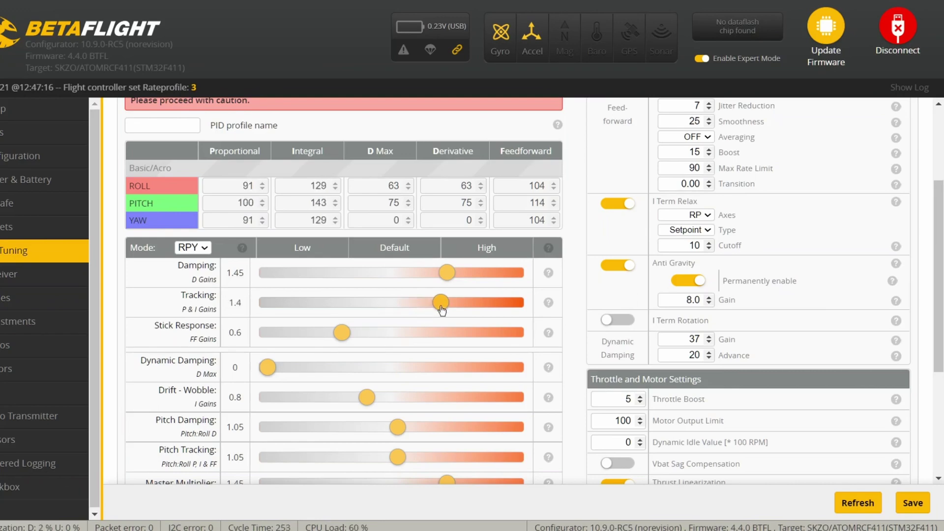
Step: Set the Damping and Master Multiplier sliders to 1.4 and the Drift - Wobble slider to 0.9
mouse_move(450, 272)
left_mouse_down()
mouse_move(437, 273)
mouse_move(449, 276)
left_mouse_up()
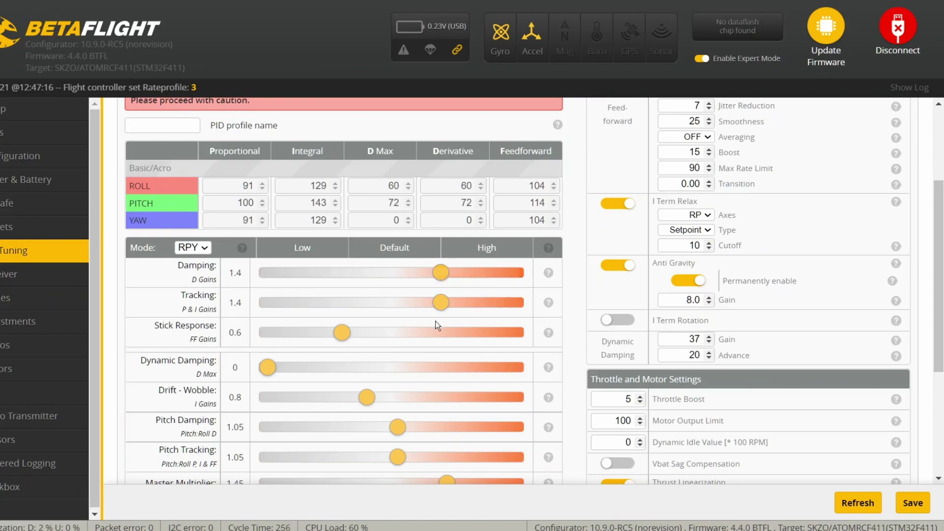
scroll(435, 320, "down", 2)
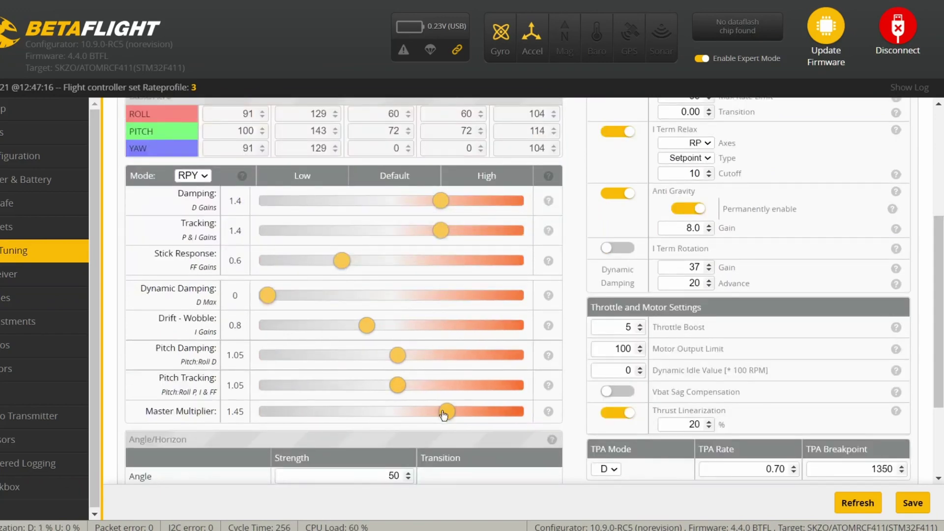
left_click_drag(446, 411, 441, 412)
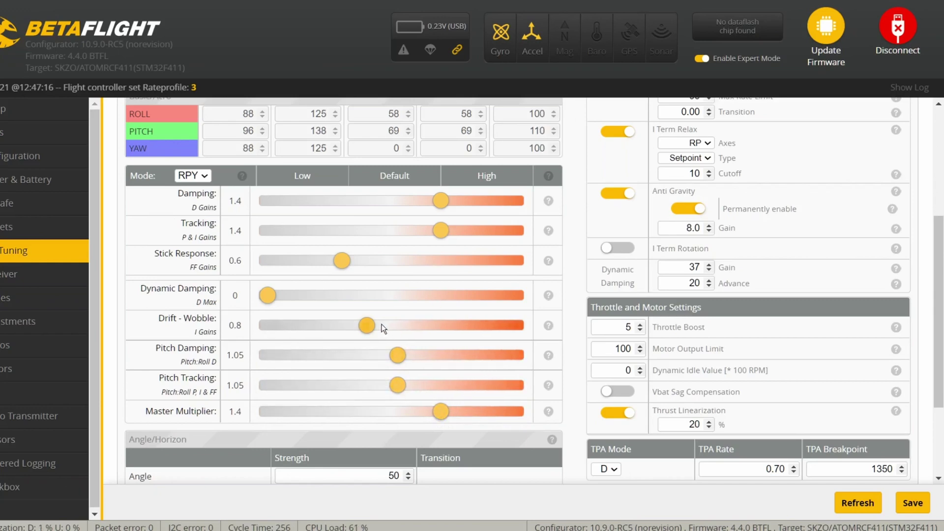
left_click_drag(367, 325, 382, 336)
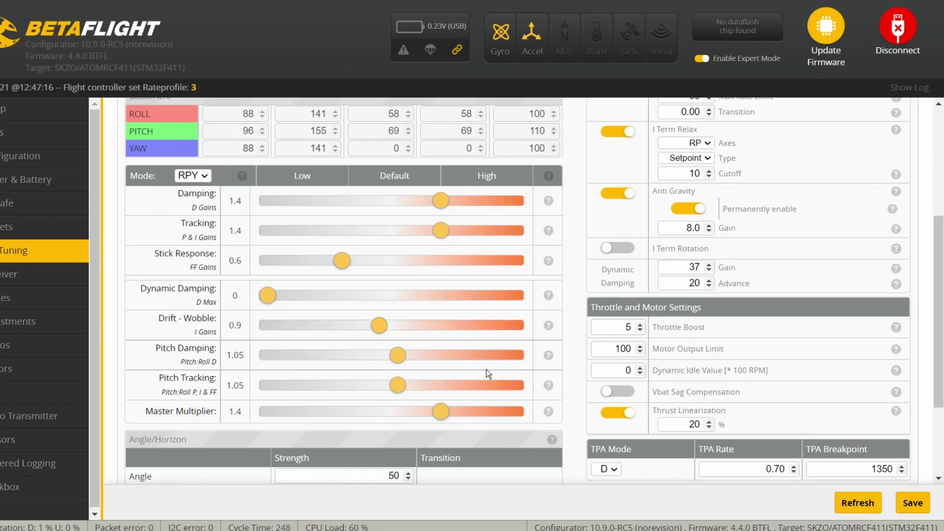
Step: Enable Vbat Sag Compensation at 80% and disable Thrust Linearization in the throttle and motor settings
left_click(617, 392)
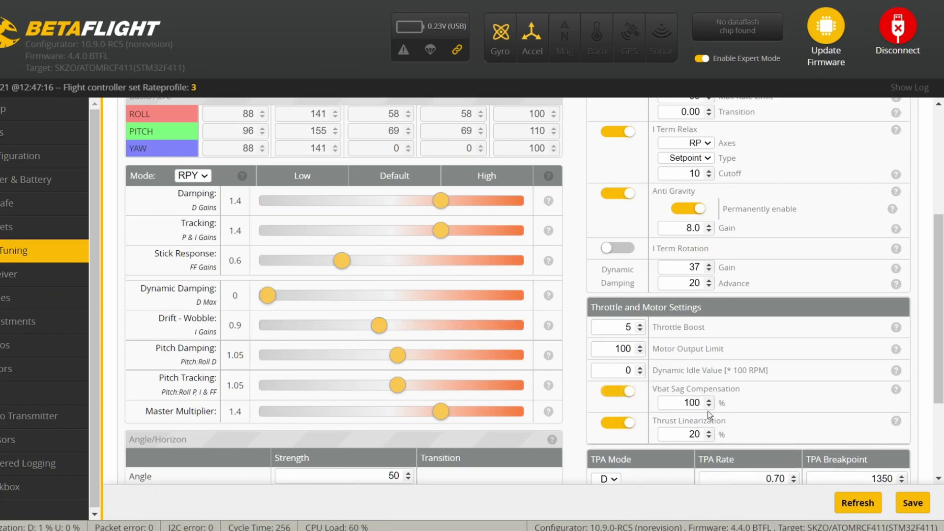
double_click(692, 403)
type("80")
mouse_move(895, 424)
scroll(752, 308, "down", 3)
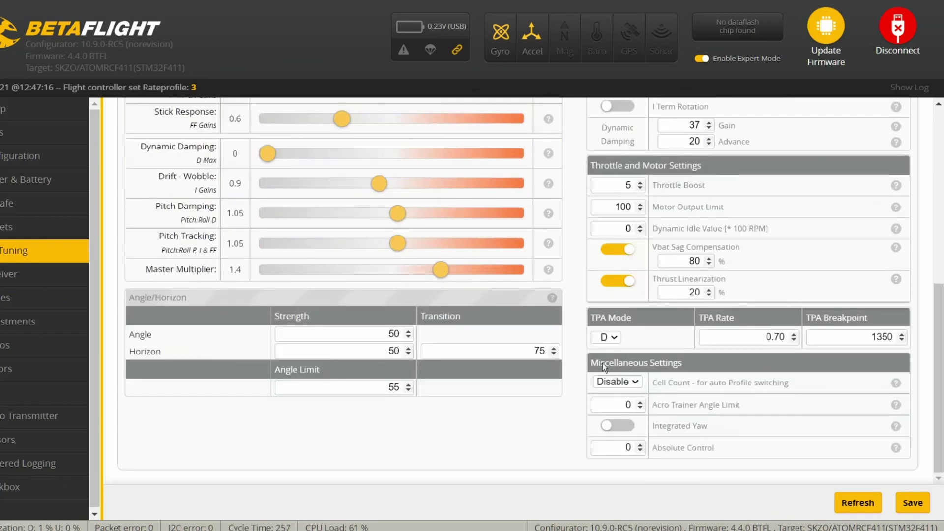
left_click(617, 281)
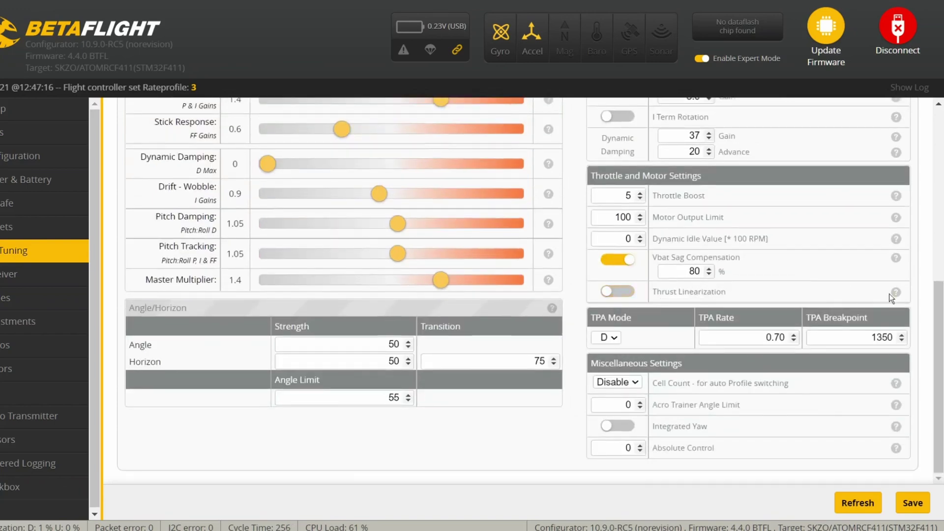
Step: Disable Anti Gravity, set the feedforward Jitter Reduction to 10, and save the PID profile
scroll(842, 311, "up", 4)
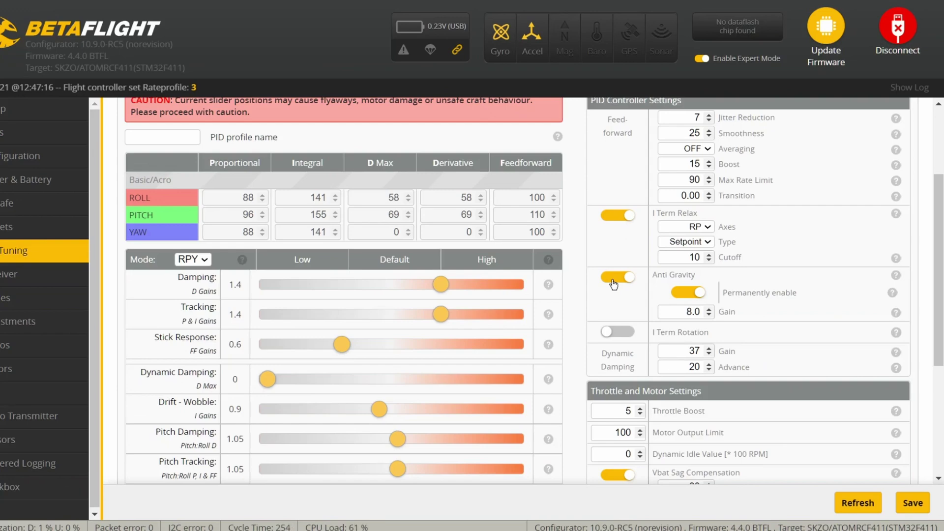
left_click(614, 284)
scroll(842, 270, "up", 3)
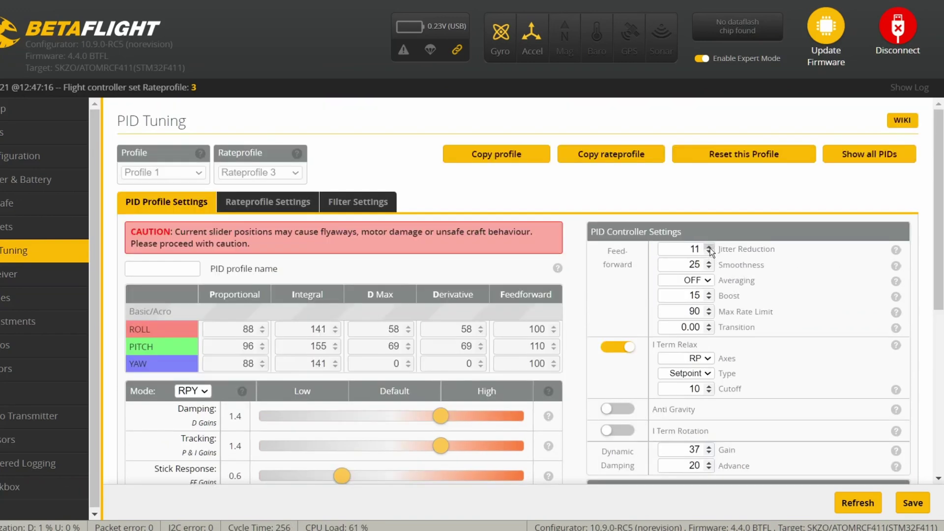
scroll(835, 393, "down", 6)
left_click(914, 503)
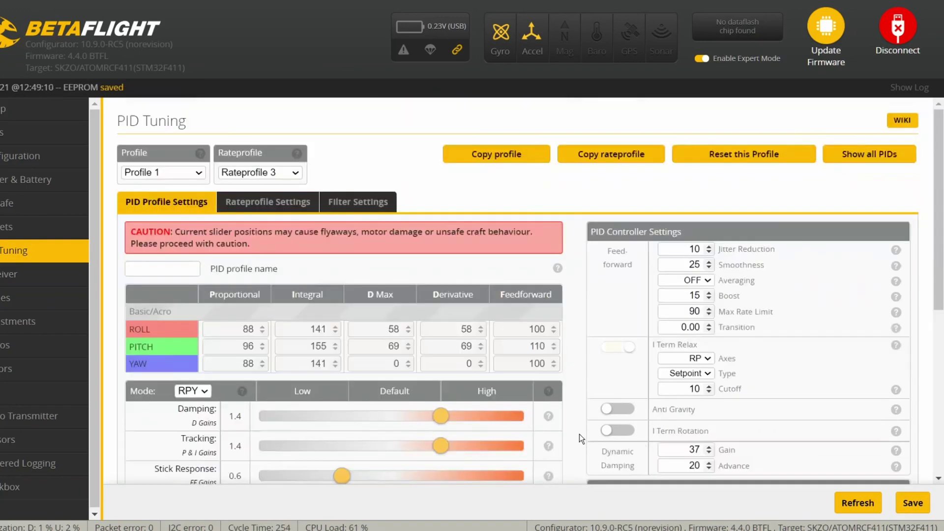
Step: In the filter settings, raise the D Term Filter Multiplier until the D Term Lowpass 1 cutoffs reach 101 and 202 Hz, and save
left_click(352, 202)
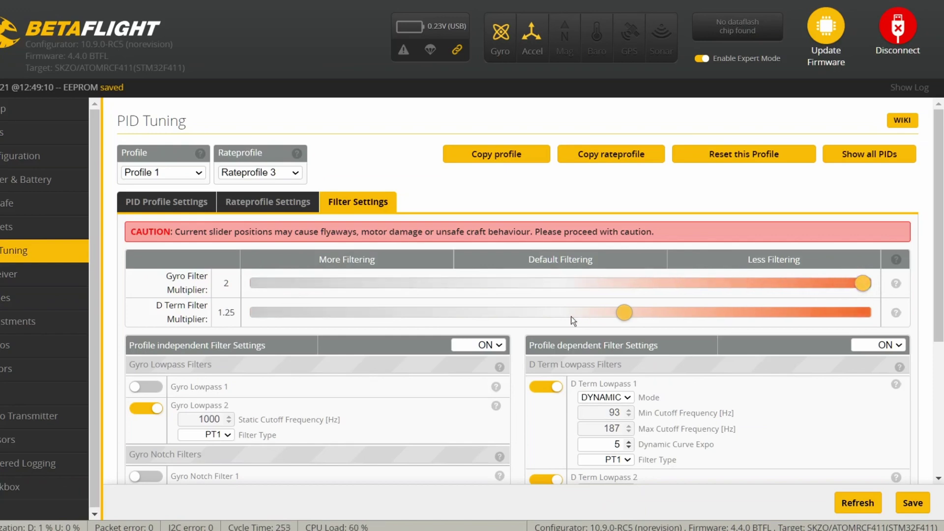
left_click_drag(622, 318, 657, 317)
scroll(733, 340, "down", 5)
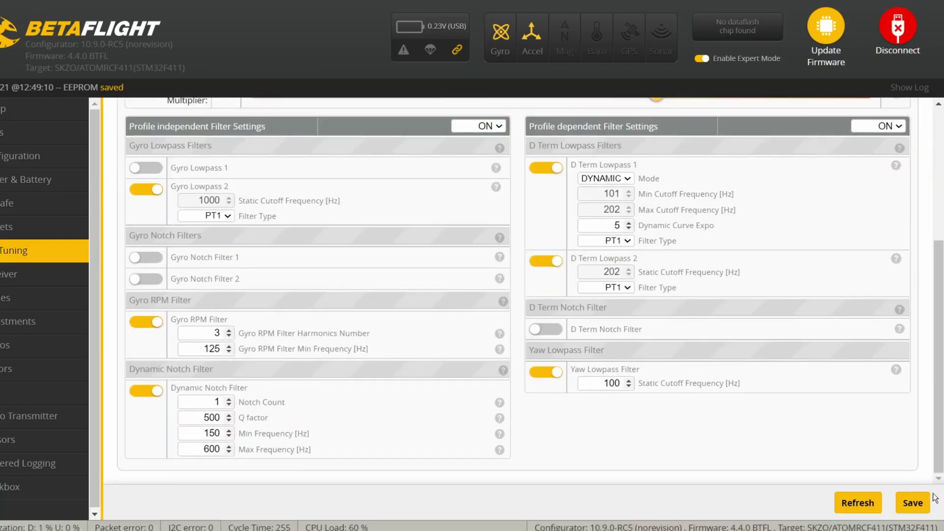
left_click(912, 502)
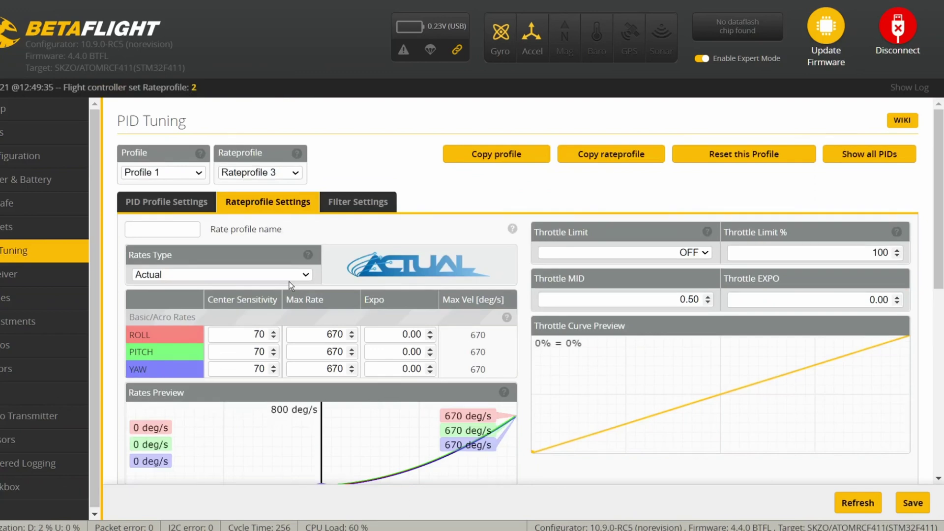
Step: For Rateprofile 3, set the roll rates to center sensitivity 220, max rate 800 and expo 0.50
double_click(238, 333)
type("220")
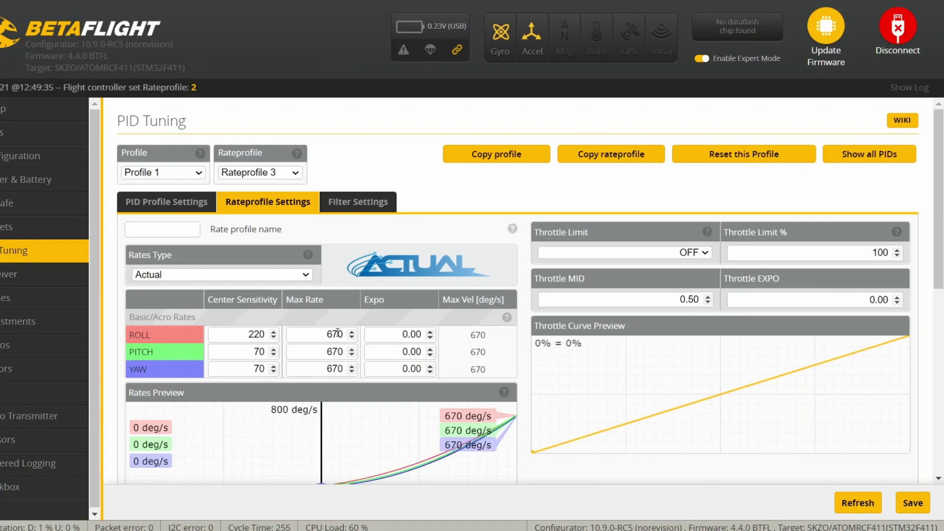
double_click(337, 333)
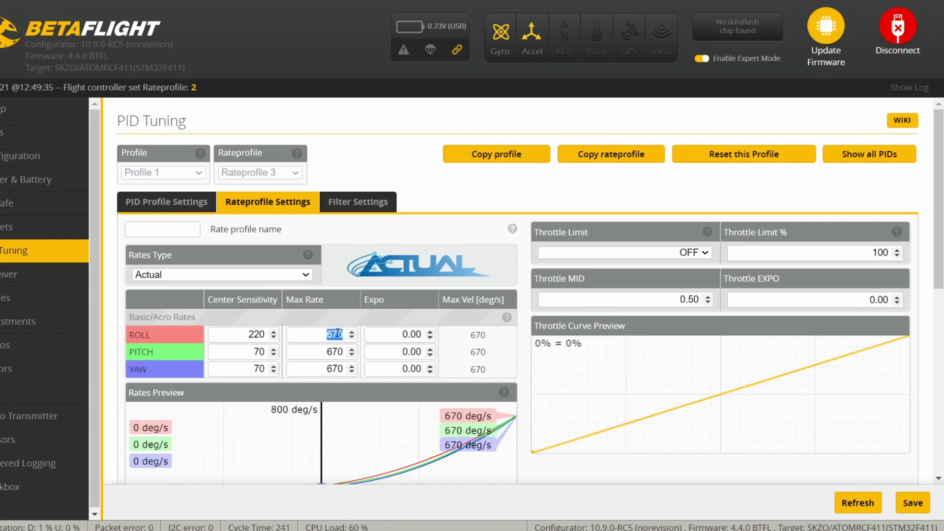
type("800")
key("Tab")
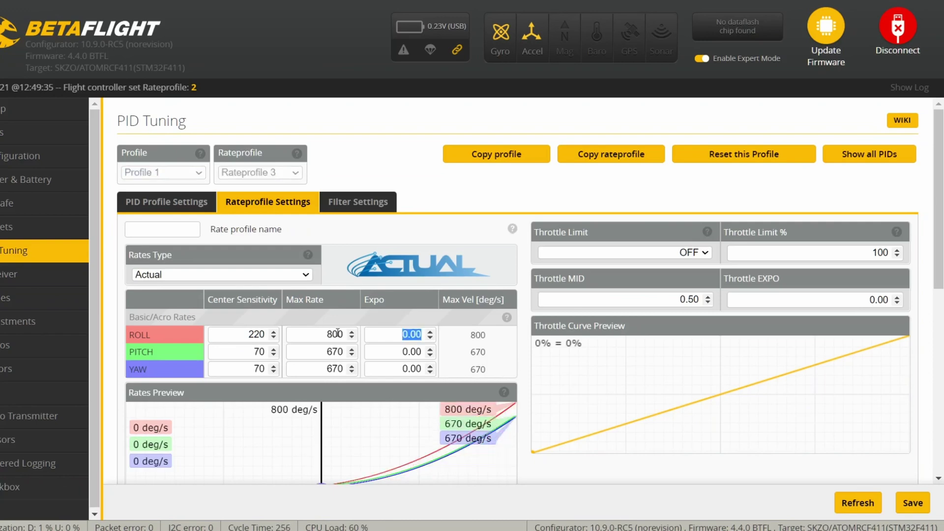
type("0.5")
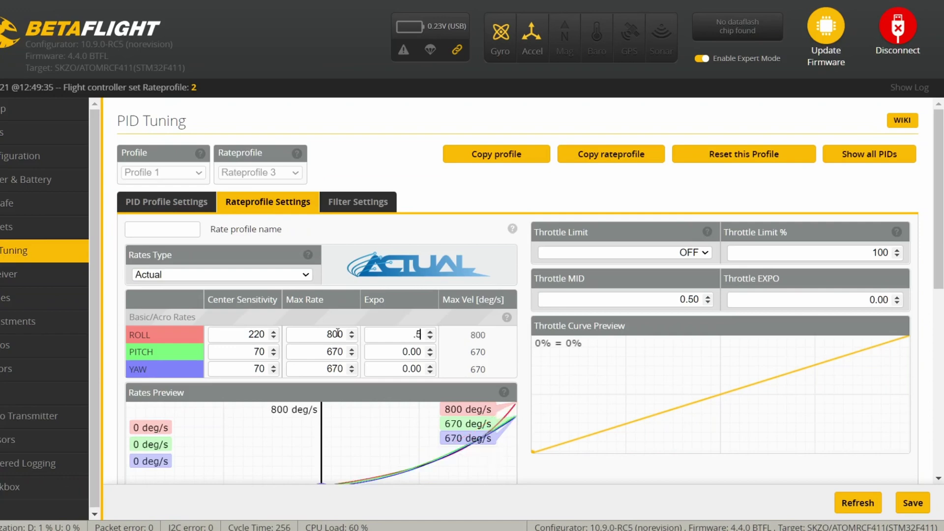
key("Tab")
Step: Set the pitch rates to center sensitivity 180, max rate 800 and expo 0.50
type("180")
key("Tab")
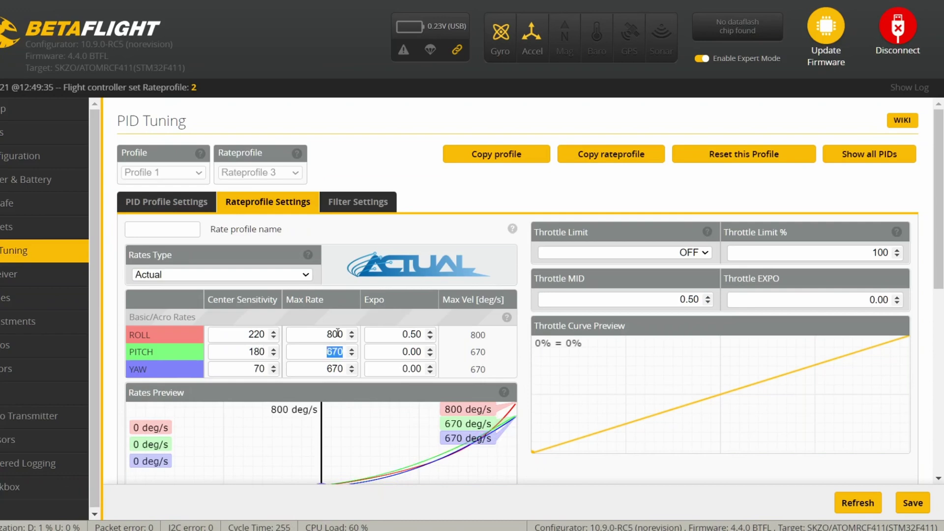
type("800")
key("Tab")
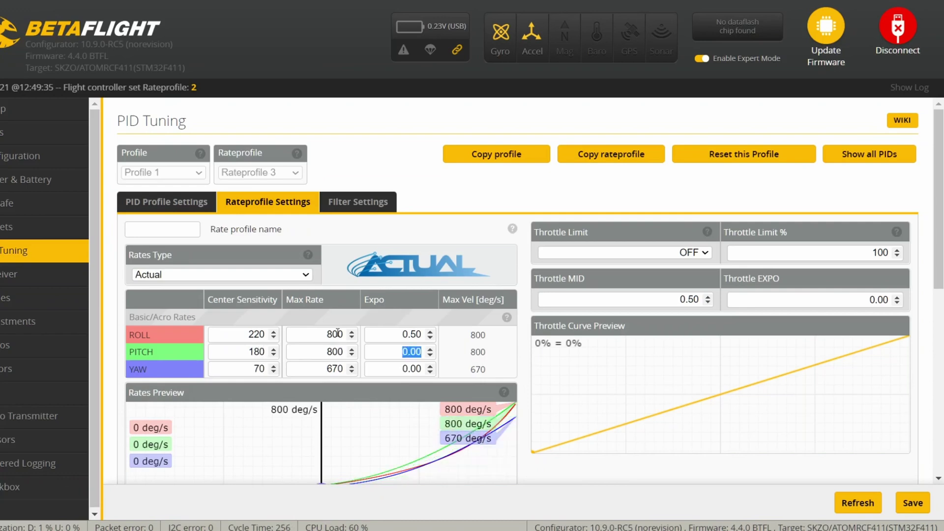
type("0.5")
key("Tab")
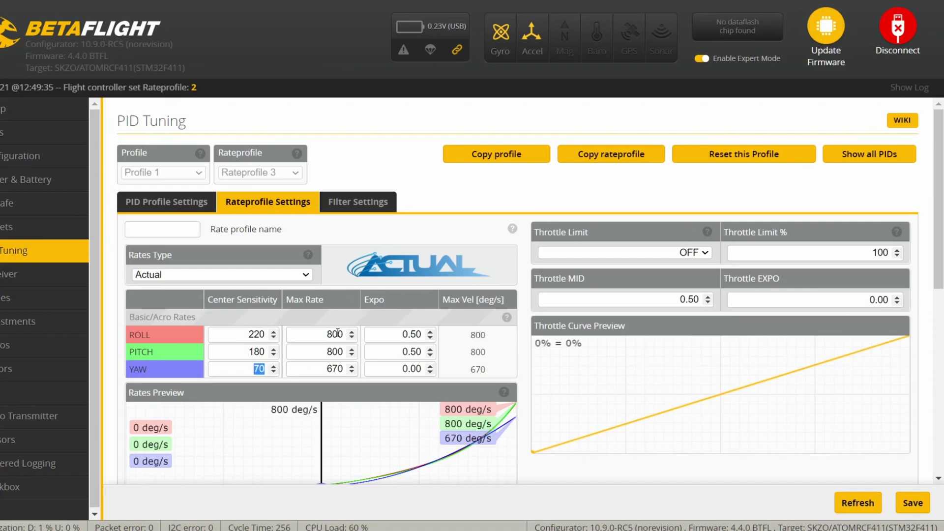
Step: Set the yaw rates to center sensitivity 160, max rate 600 and expo 0.50, and save the rate profile
type("160")
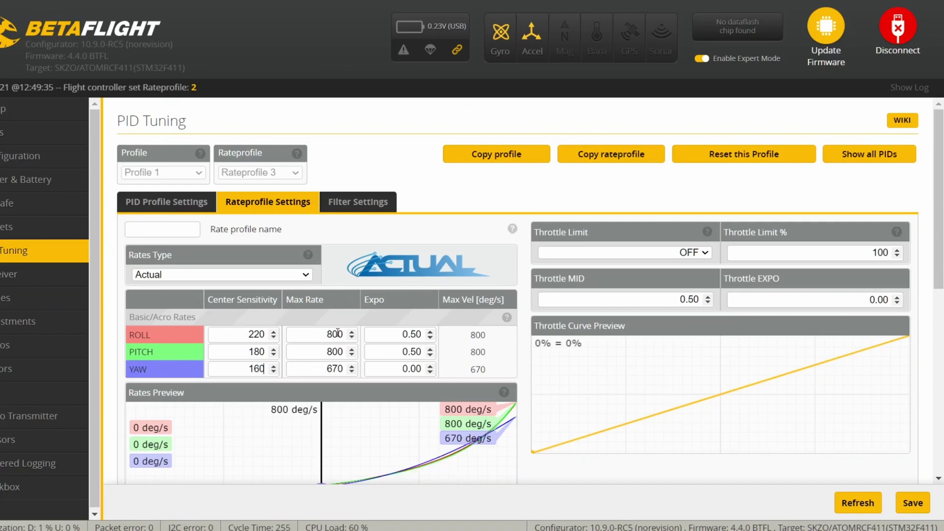
key("Tab")
type("600")
key("Tab")
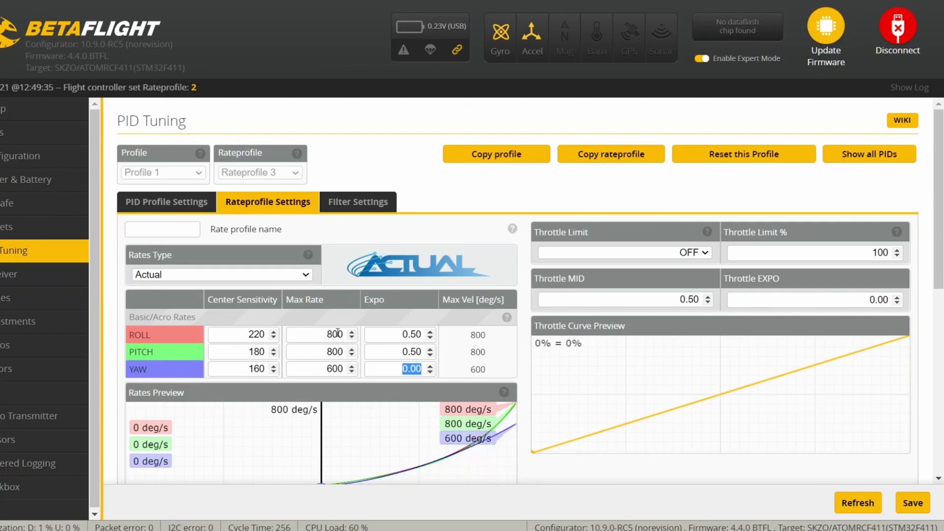
type(".5")
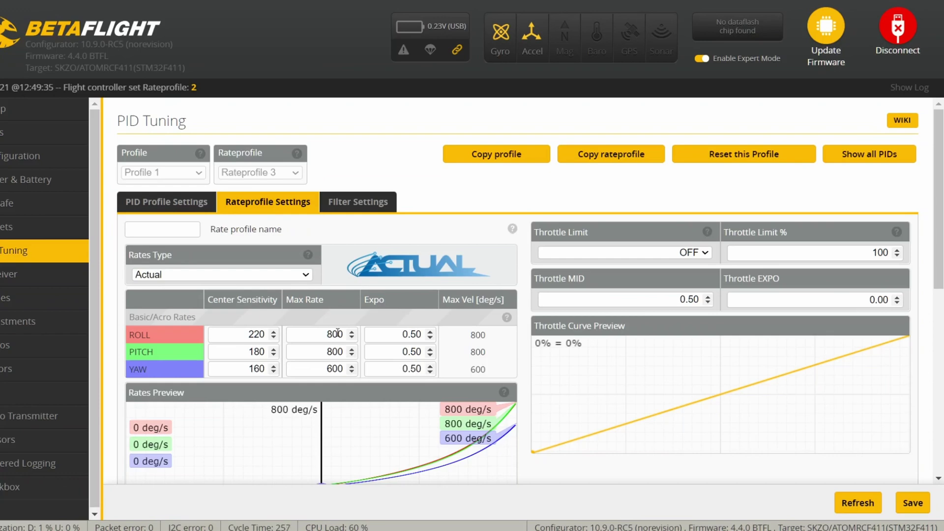
left_click(928, 506)
left_click(917, 504)
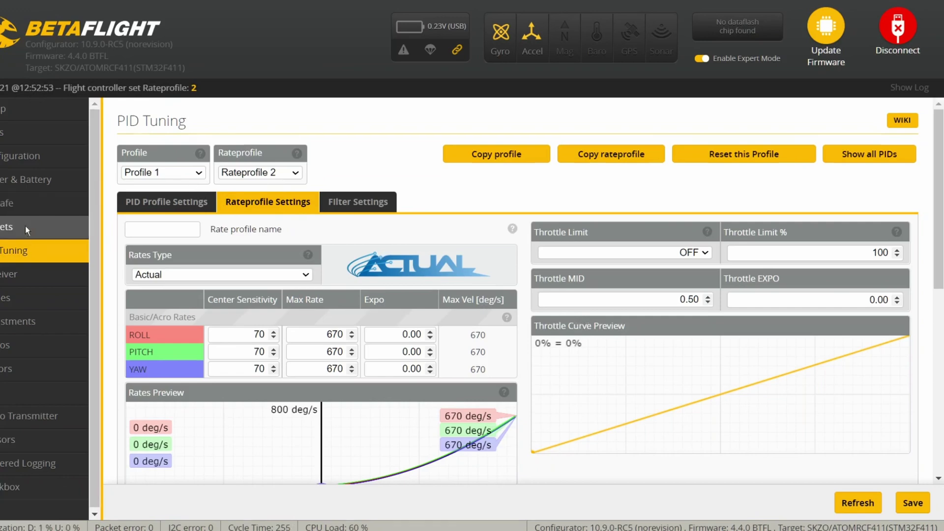
Step: Open the presets for Rateprofile 2 and filter them by the RATES category
left_click(25, 226)
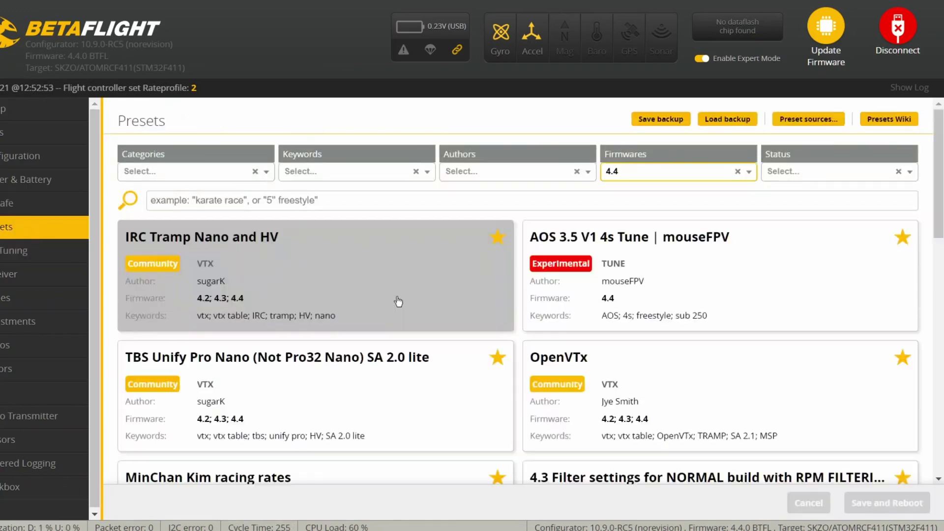
left_click(199, 182)
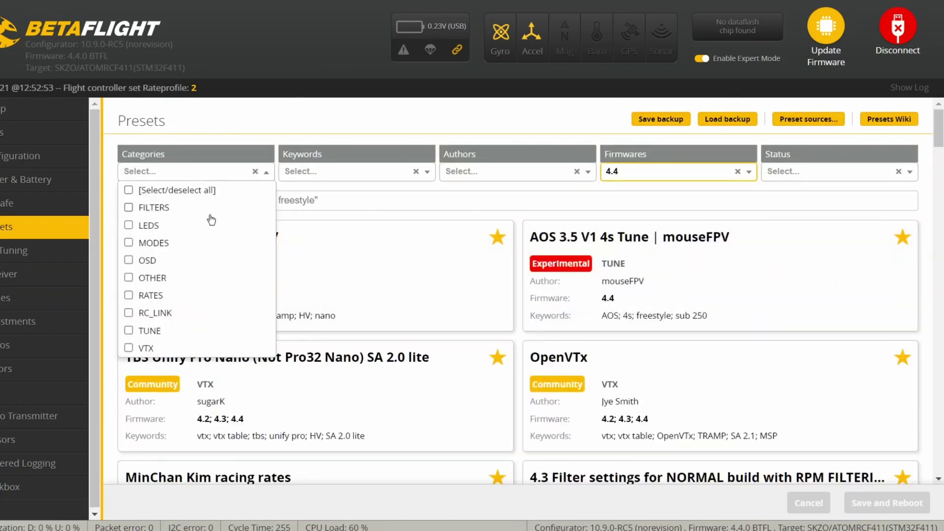
left_click(163, 299)
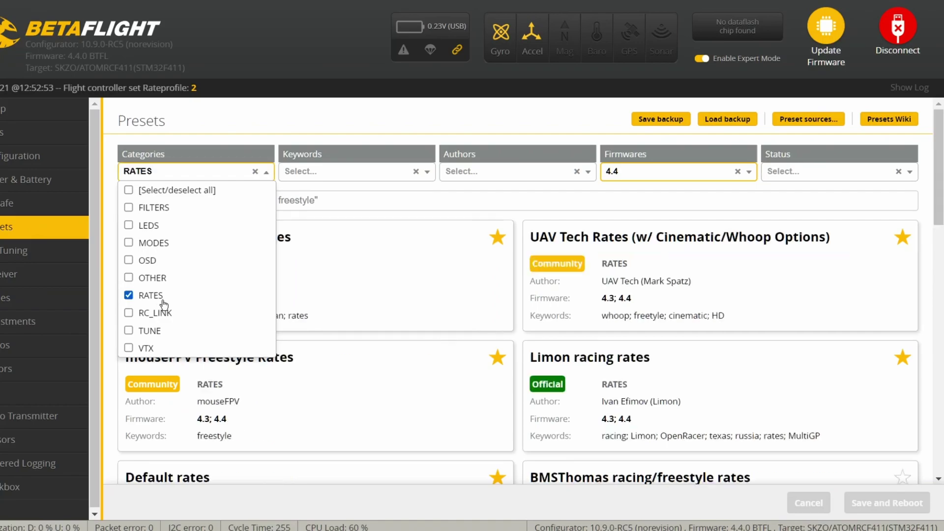
Step: Apply the MinChan Kim racing rates preset with the ACTUAL rates analogue option, then save and reboot
left_click(372, 295)
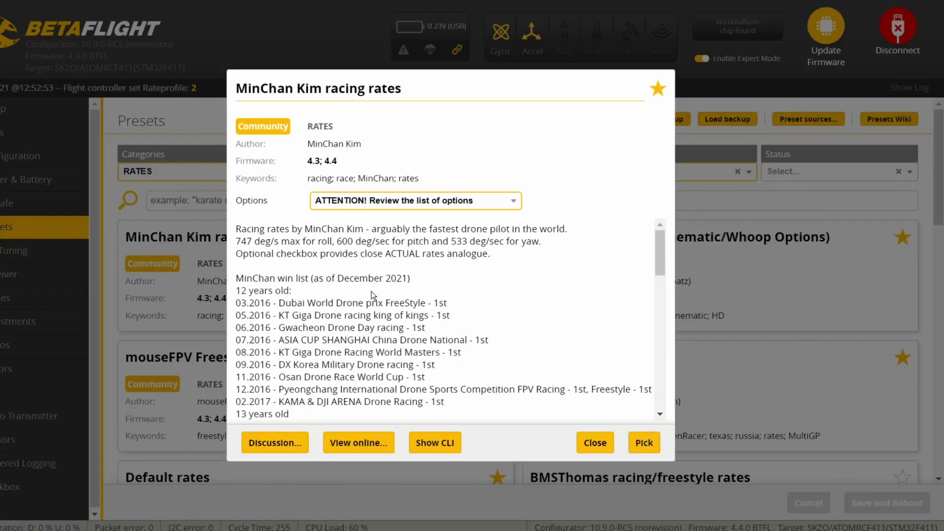
scroll(417, 366, "down", 4)
scroll(417, 366, "down", 5)
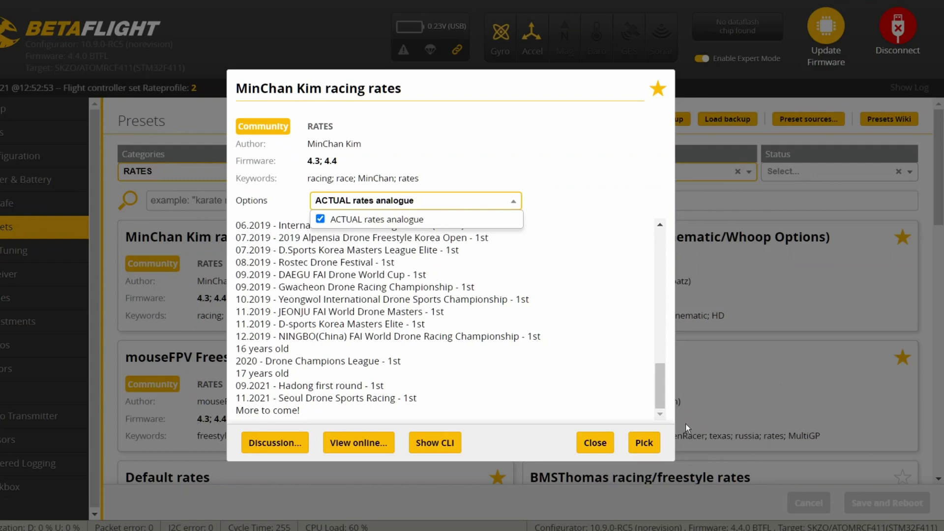
left_click(644, 443)
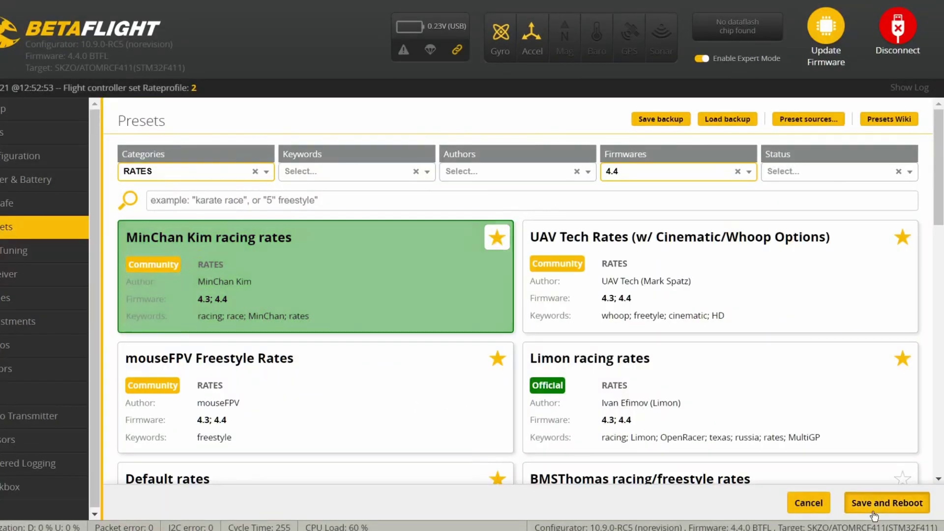
left_click(873, 511)
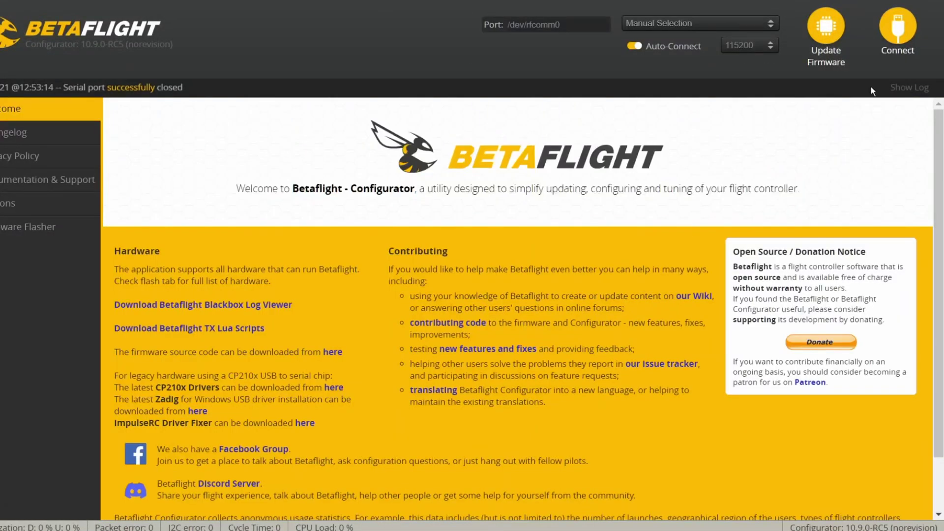
Step: Reconnect to the flight controller, dismiss the configuration warning and open the rate profile settings in PID tuning
left_click(898, 27)
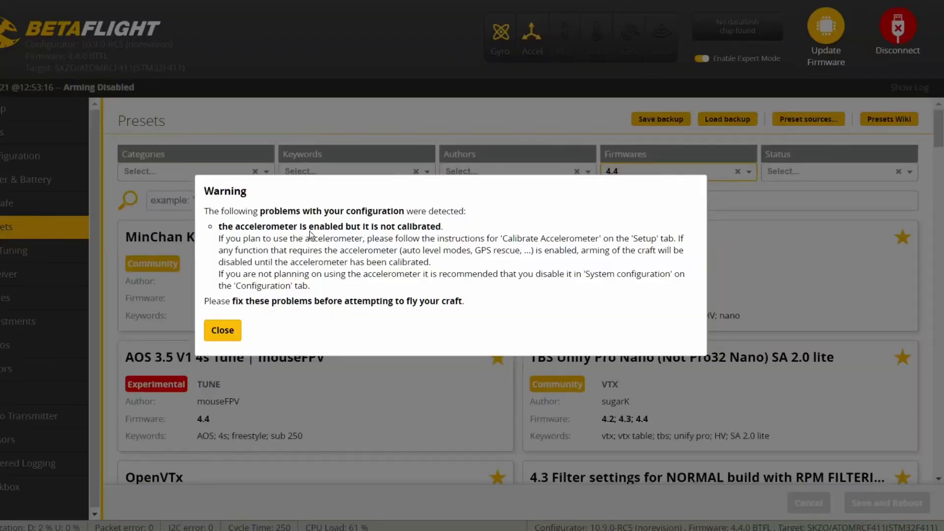
left_click(226, 330)
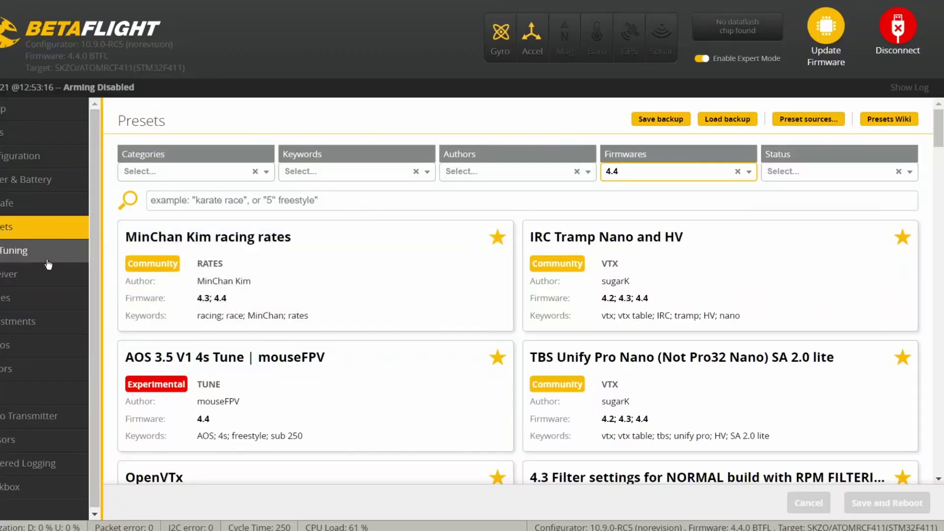
left_click(47, 260)
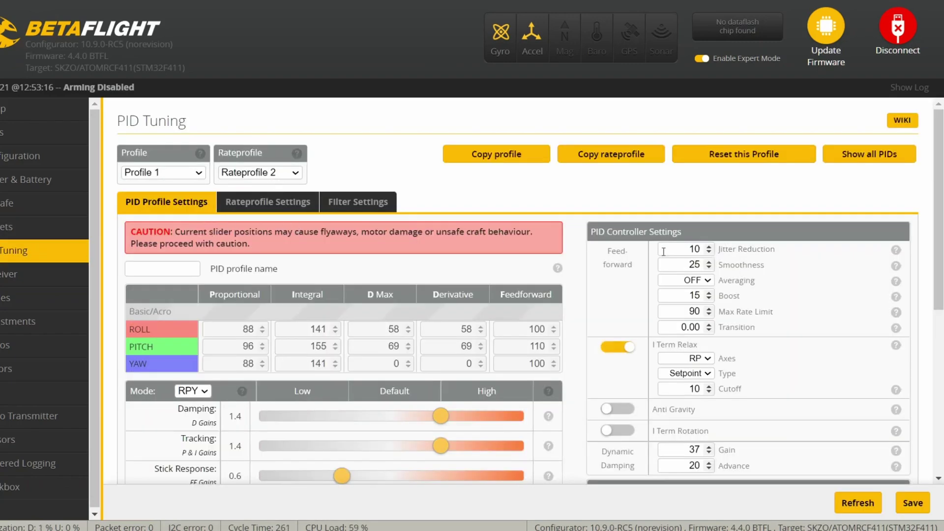
left_click(274, 209)
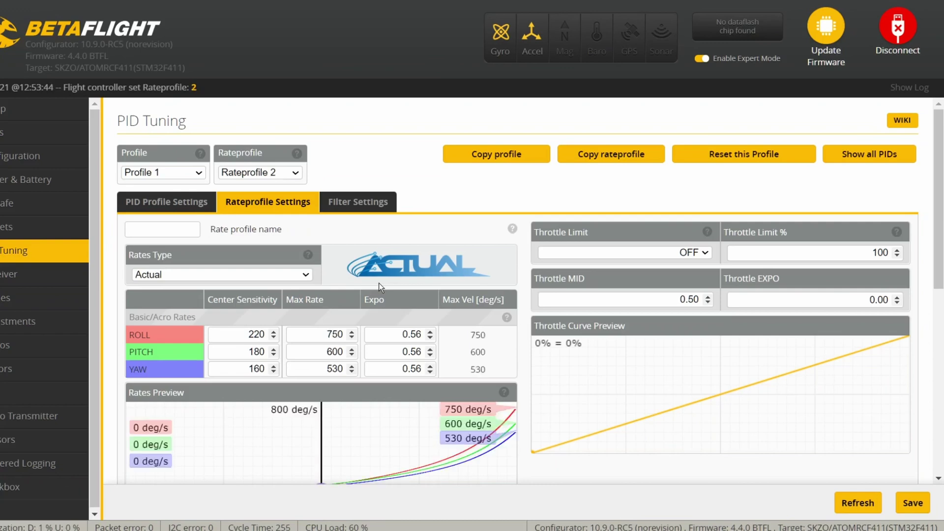
Step: Open the flight controller's general configuration and turn off the accelerometer
left_click(6, 110)
left_click(3, 135)
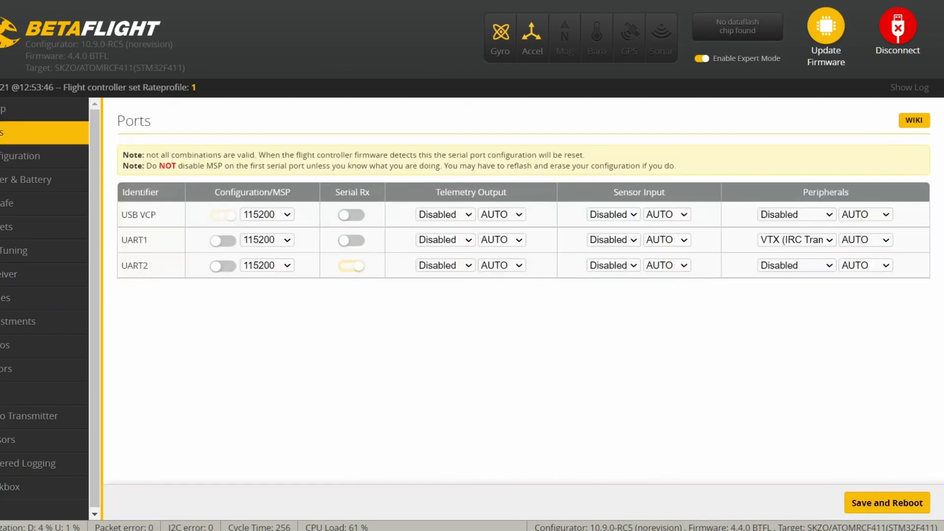
left_click(4, 156)
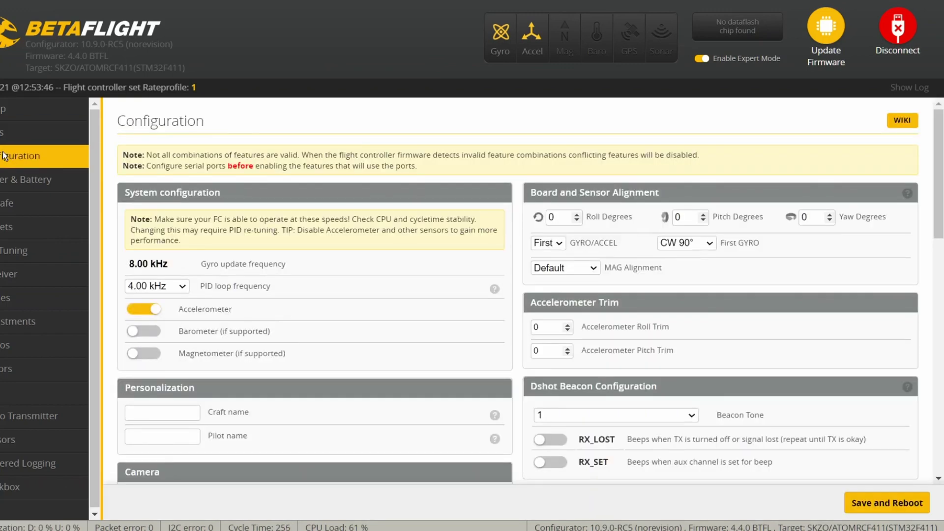
left_click(141, 311)
scroll(691, 328, "down", 2)
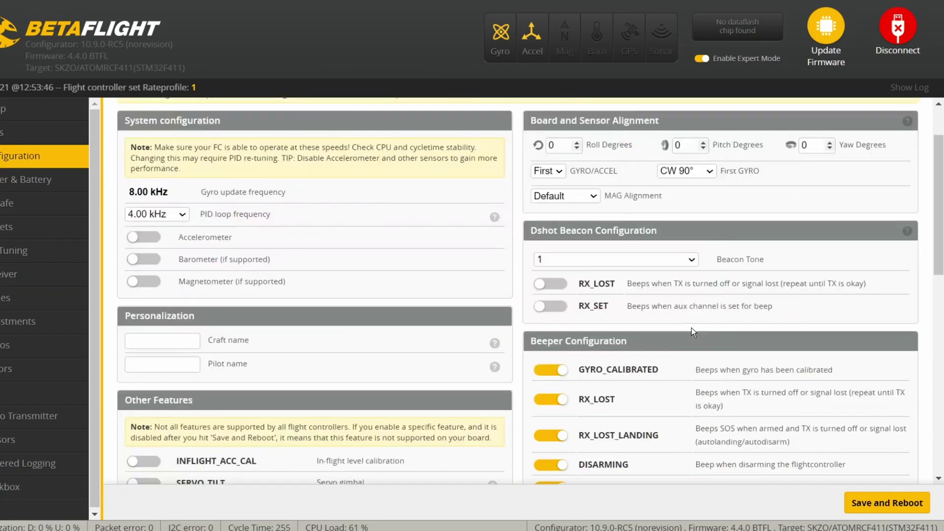
Step: Enable the RX_LOST and RX_SET Dshot beacon alerts, and save the configuration with a reboot
left_click(565, 284)
left_click(563, 307)
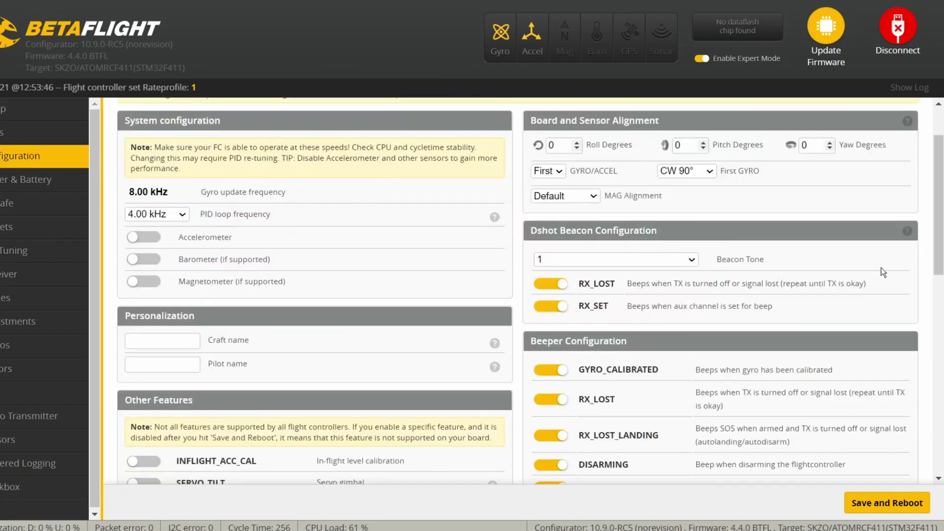
scroll(881, 267, "down", 8)
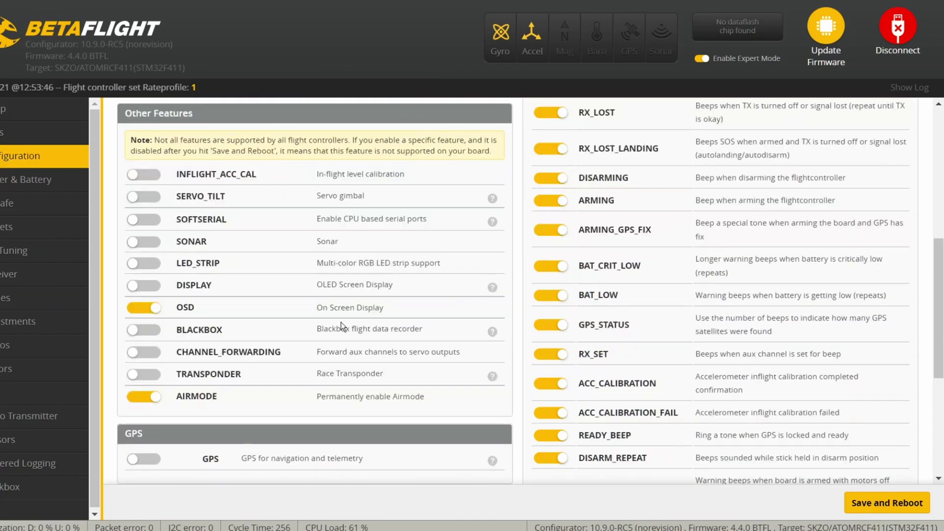
left_click(894, 503)
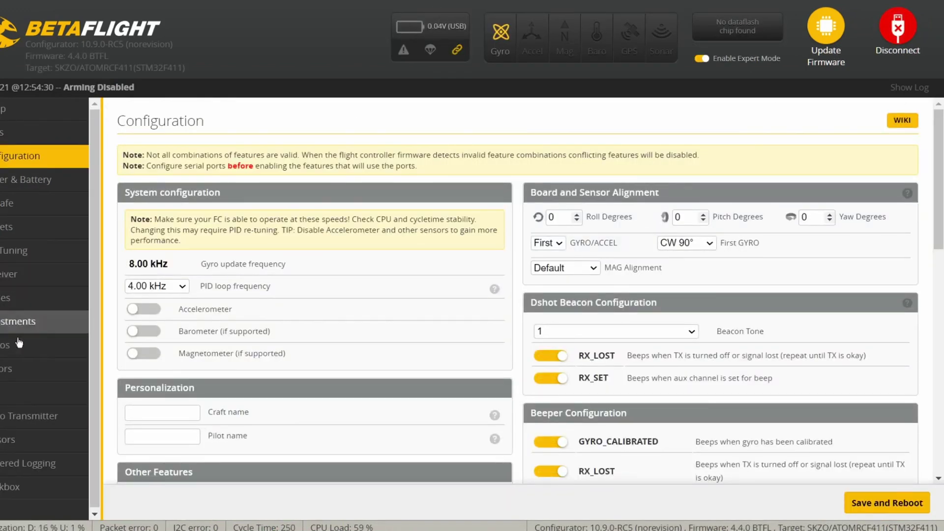
Step: Open the OSD settings and set the video format to NTSC
left_click(17, 415)
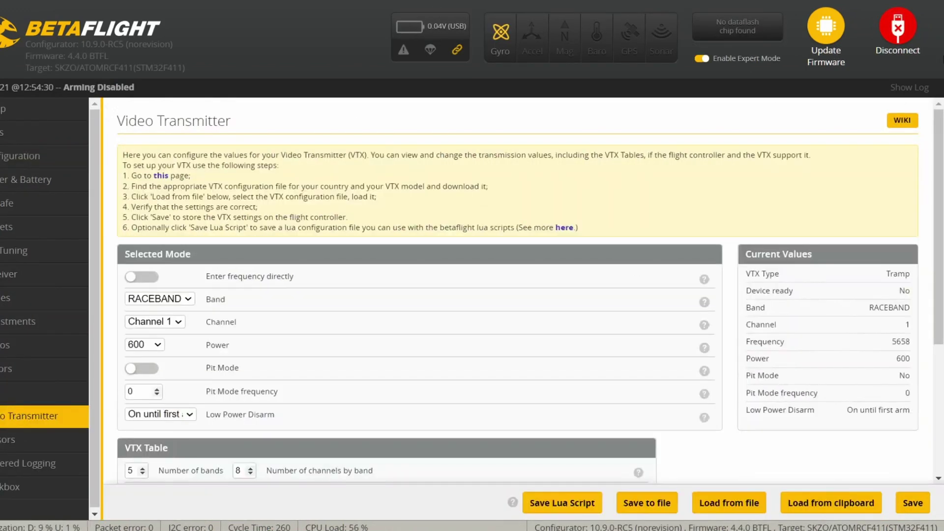
left_click(2, 396)
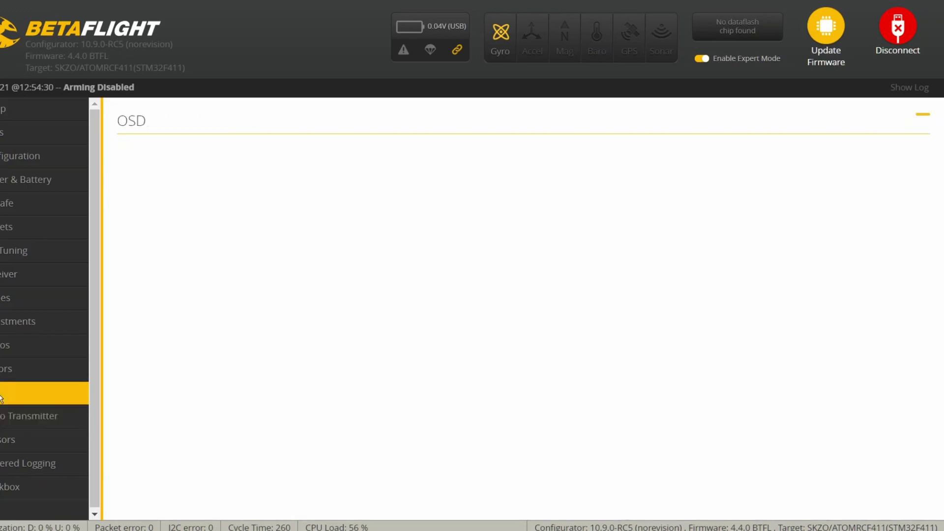
scroll(582, 240, "down", 5)
left_click(598, 240)
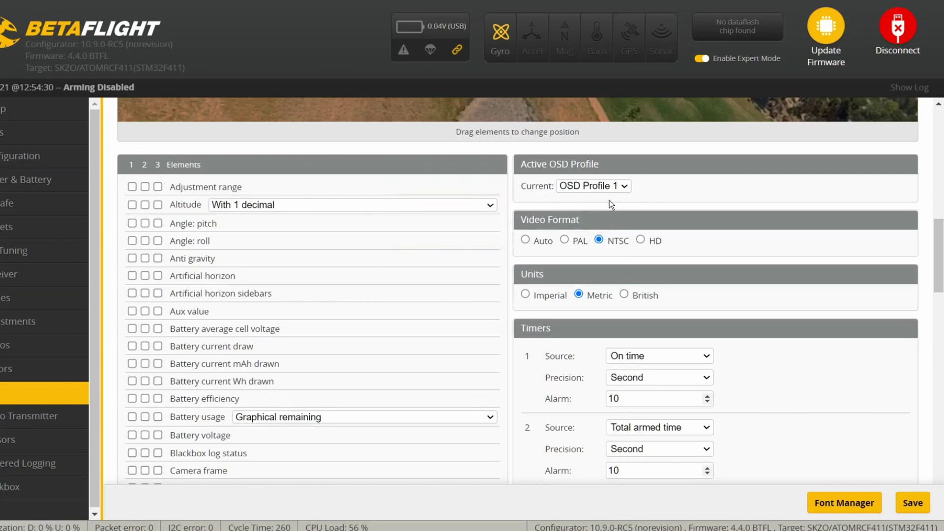
mouse_move(735, 277)
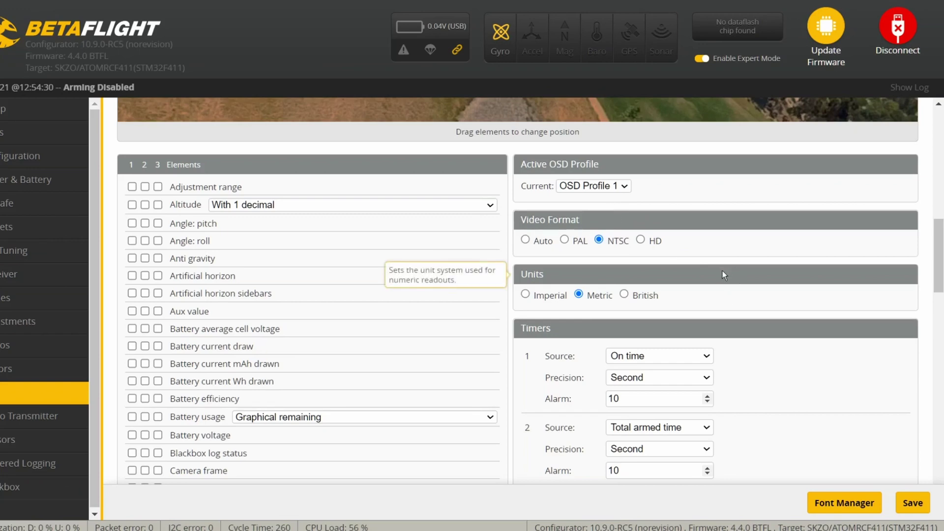
Step: Enable the battery average cell voltage and craft name elements for OSD profile 1, and save the OSD settings
scroll(607, 303, "down", 2)
scroll(461, 355, "up", 6)
scroll(465, 351, "up", 5)
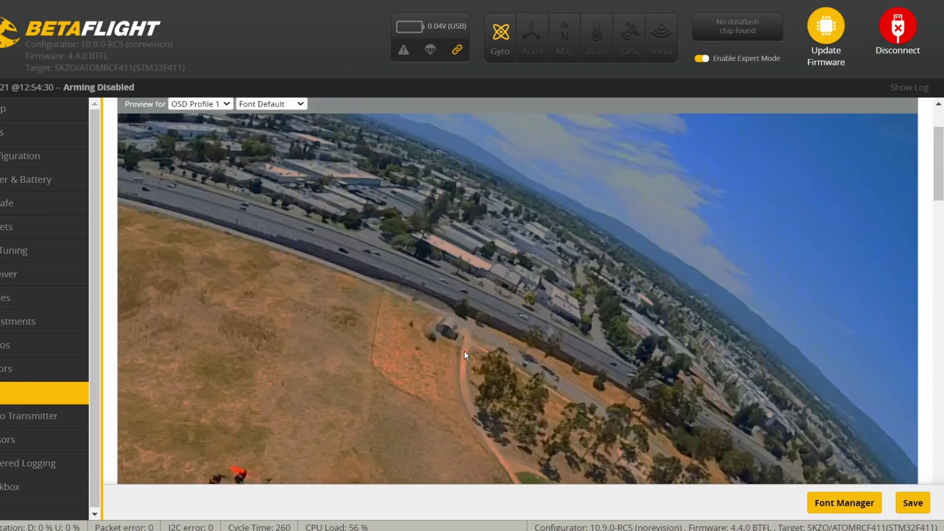
scroll(430, 444, "down", 10)
scroll(349, 394, "down", 4)
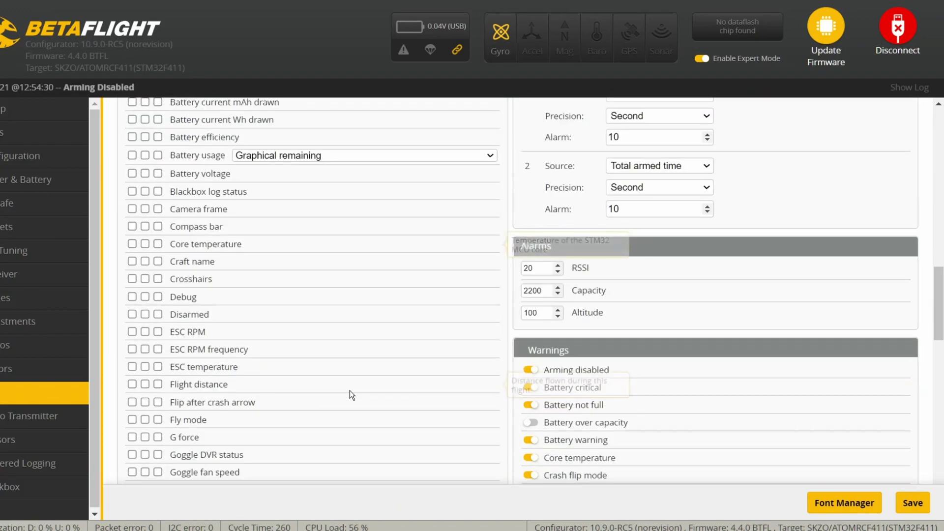
scroll(349, 391, "up", 3)
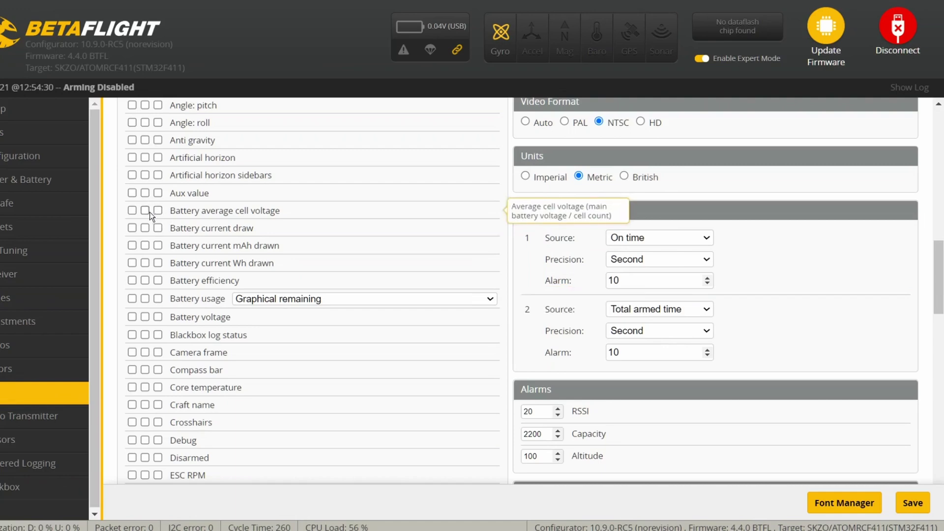
scroll(411, 290, "down", 2)
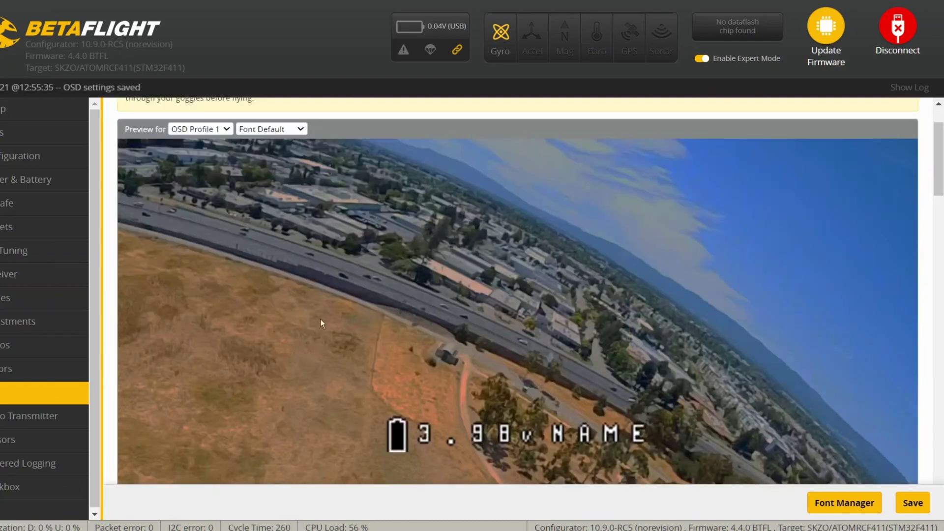
Step: Set the pilot name to "I LUV U" in the configuration's personalization settings, and save with a reboot
left_click(6, 156)
scroll(390, 361, "down", 2)
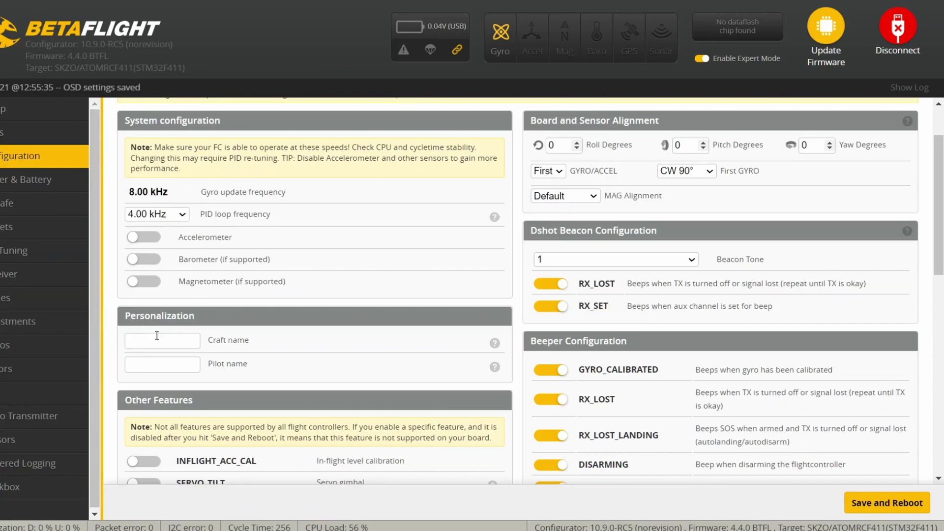
left_click(162, 364)
left_click(200, 402)
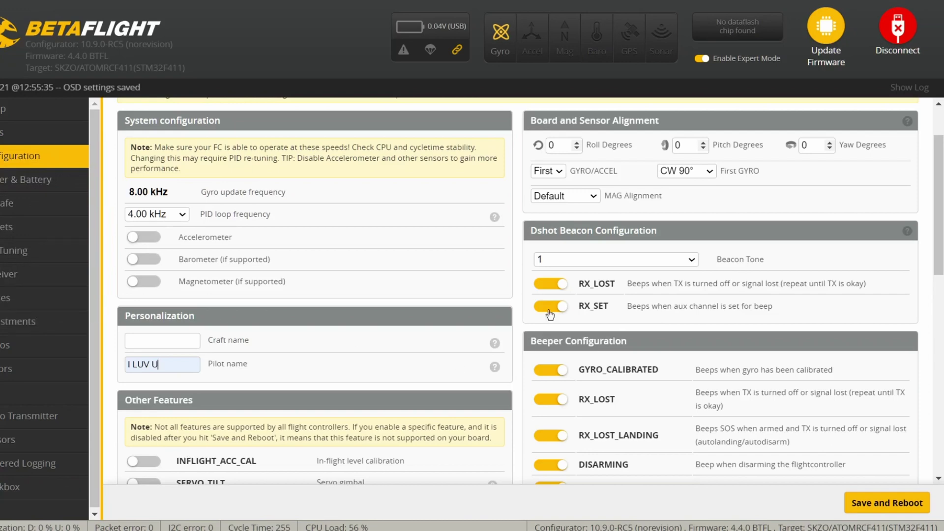
left_click(888, 502)
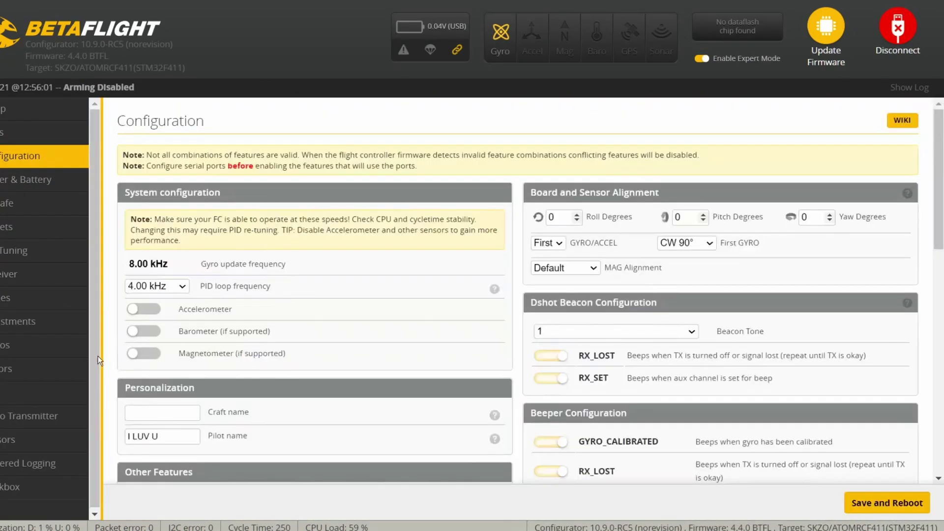
Step: Reopen the OSD layout and move the average cell voltage to the preview's upper-left corner and the craft name toward its lower edge
left_click(16, 392)
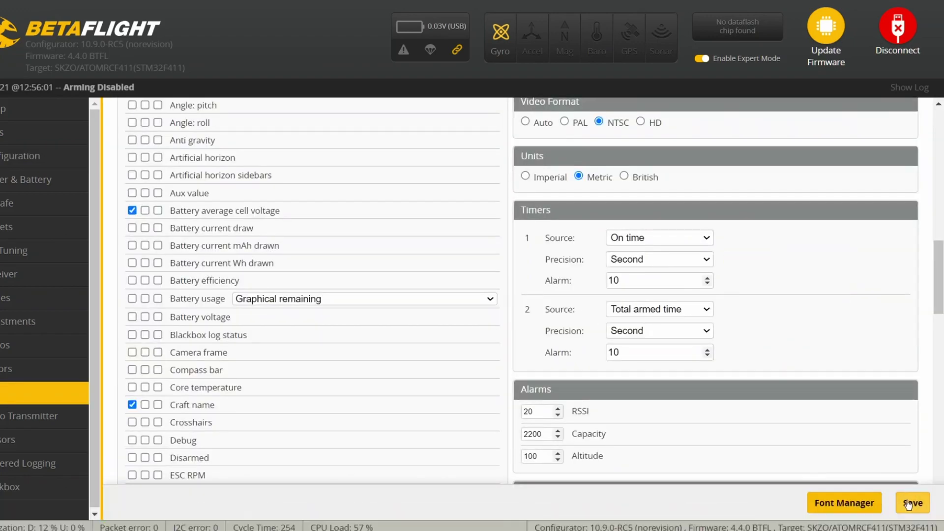
left_click(908, 504)
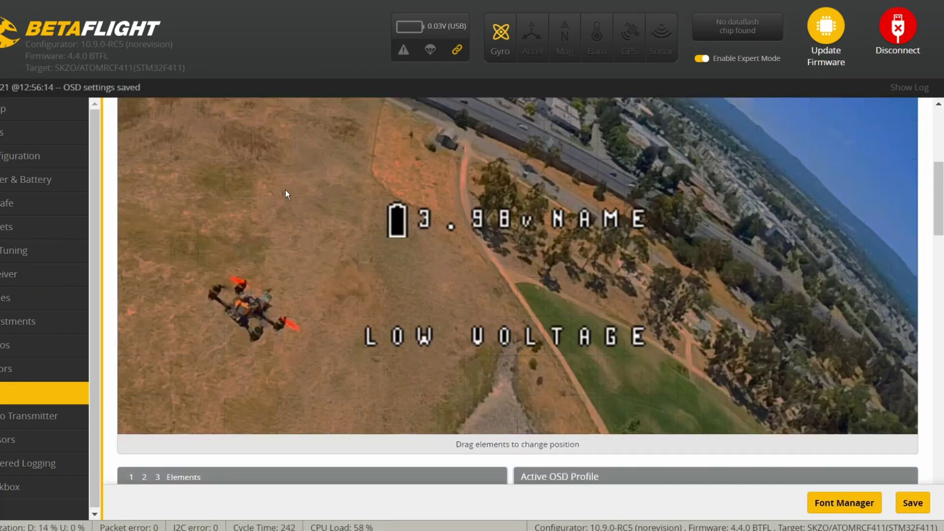
scroll(285, 190, "up", 3)
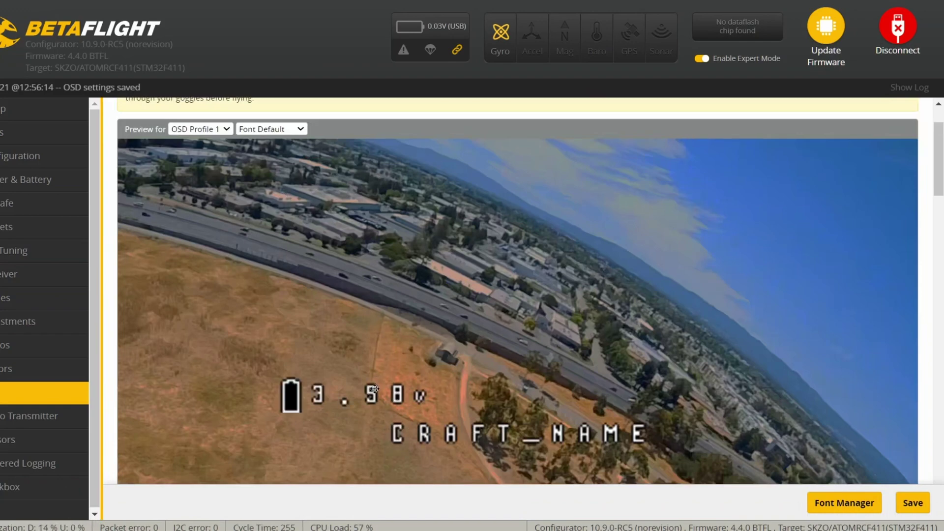
left_click_drag(374, 388, 527, 367)
scroll(519, 347, "down", 3)
scroll(462, 259, "down", 4)
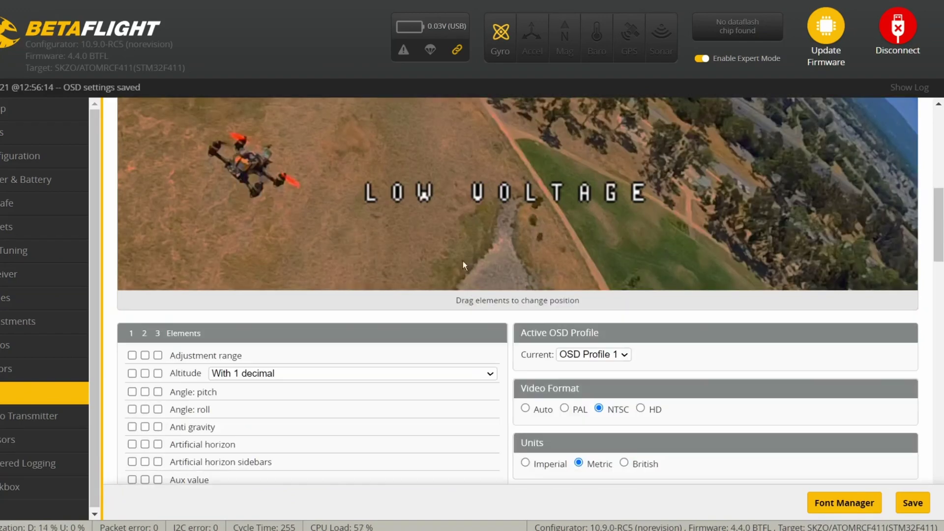
scroll(462, 260, "up", 3)
left_click_drag(474, 217, 377, 424)
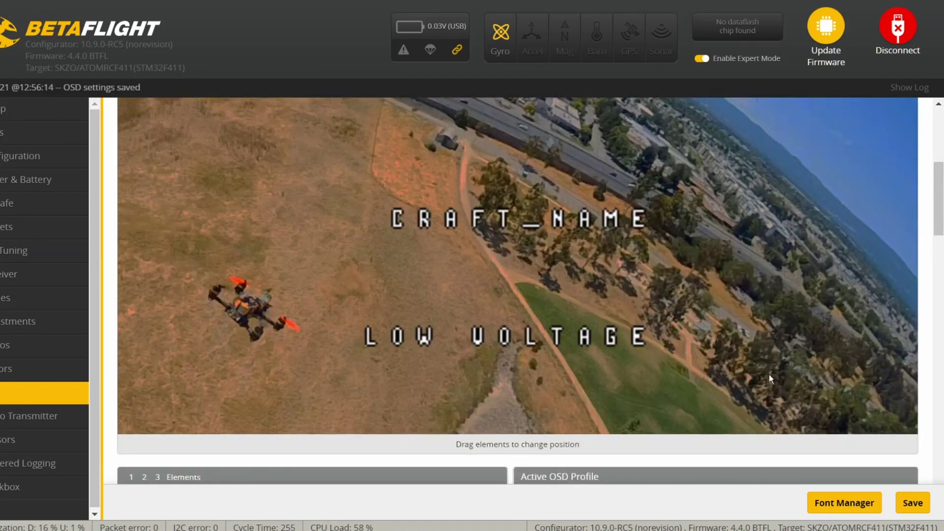
Step: Enable the VTX channel element for OSD profile 1 and place it in the preview's upper-right corner
scroll(331, 264, "down", 10)
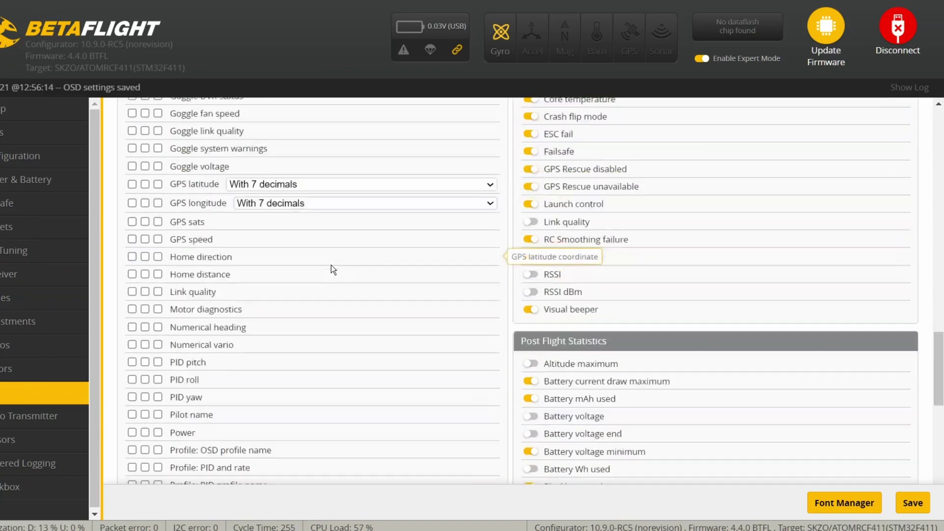
scroll(331, 264, "down", 9)
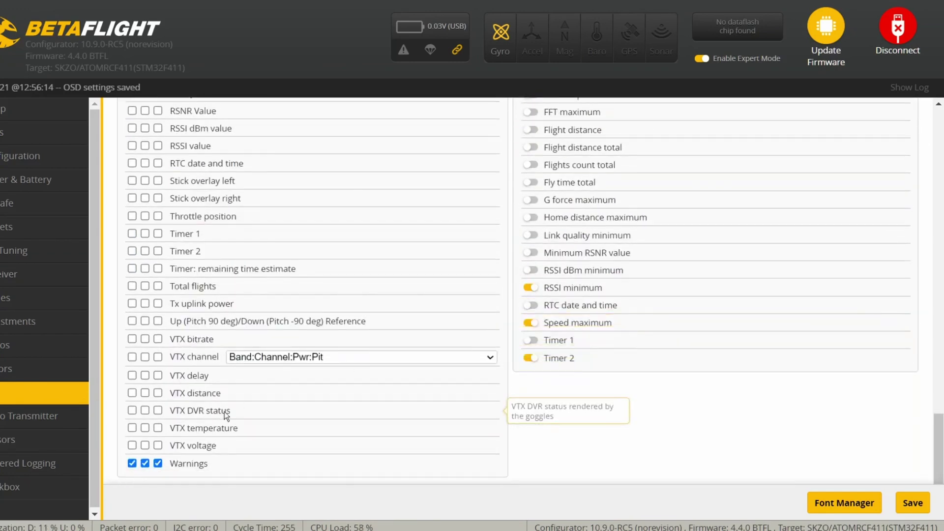
left_click(133, 356)
scroll(573, 338, "up", 15)
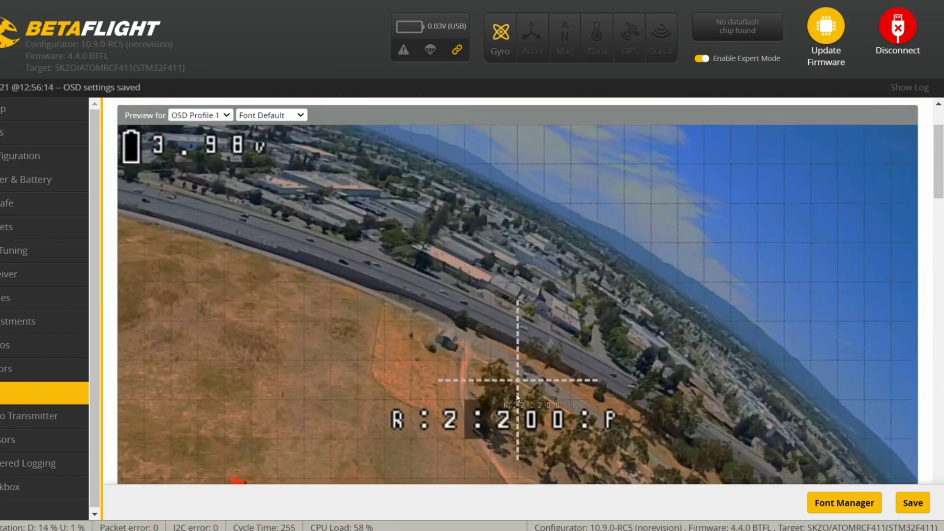
left_click_drag(517, 397, 809, 129)
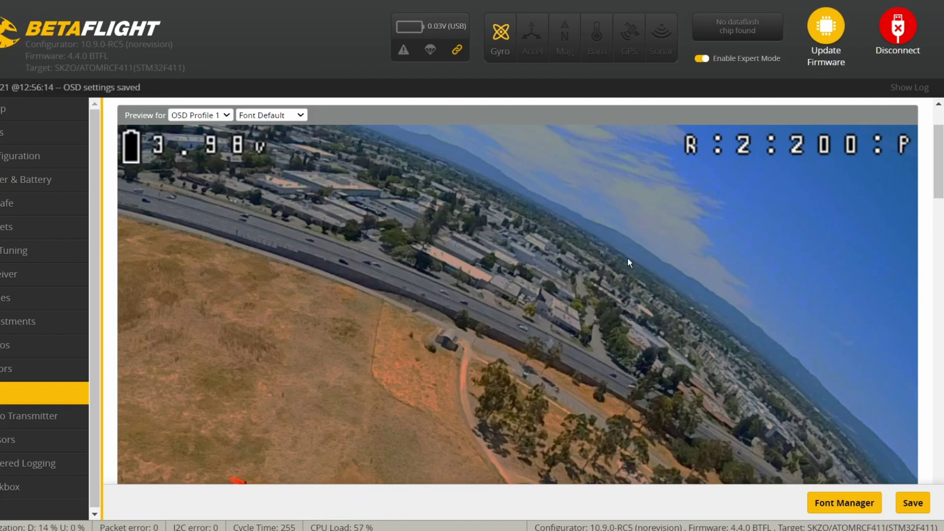
Step: Enable Timer 2 for OSD profile 1, place it above the cell voltage in the preview's upper-left corner, and save the OSD settings
scroll(621, 261, "down", 10)
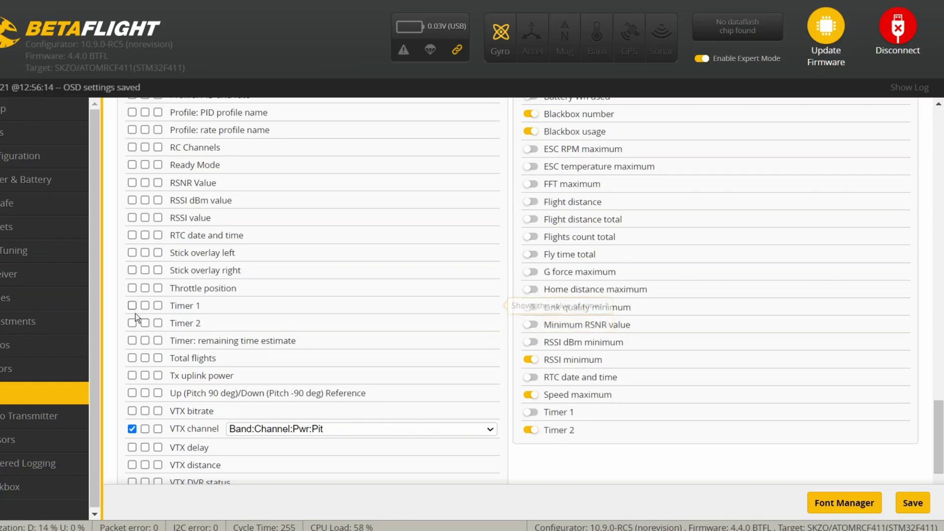
scroll(135, 315, "up", 3)
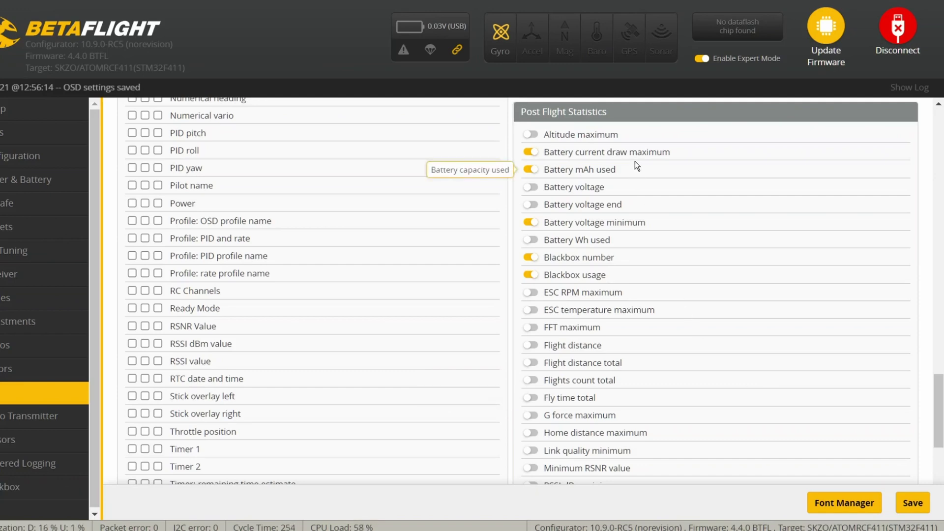
scroll(131, 246, "down", 3)
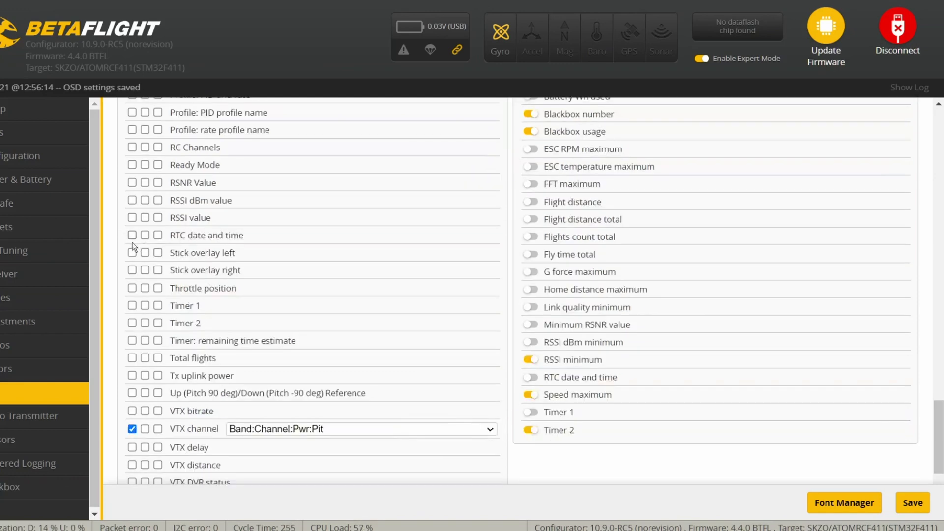
left_click(132, 323)
mouse_move(132, 225)
left_mouse_down()
mouse_move(138, 189)
mouse_move(132, 223)
left_mouse_up()
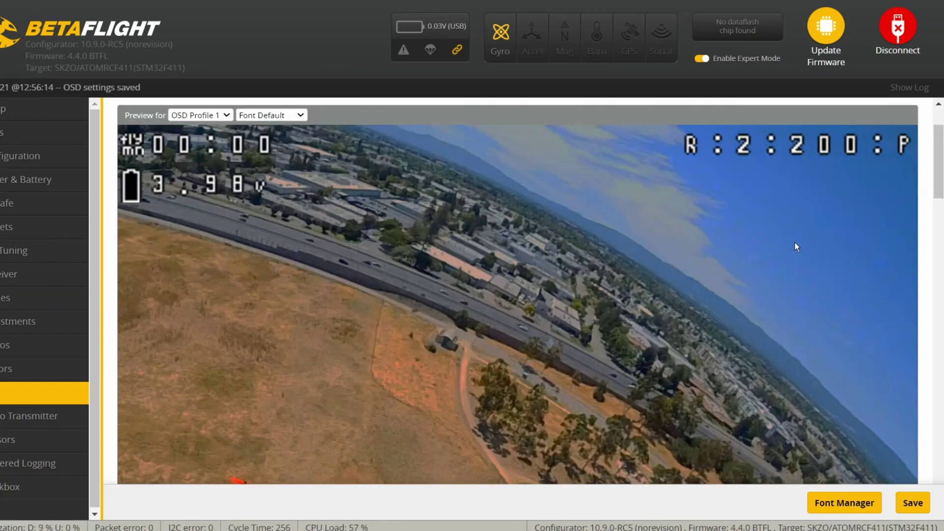
scroll(796, 243, "down", 5)
scroll(738, 302, "down", 15)
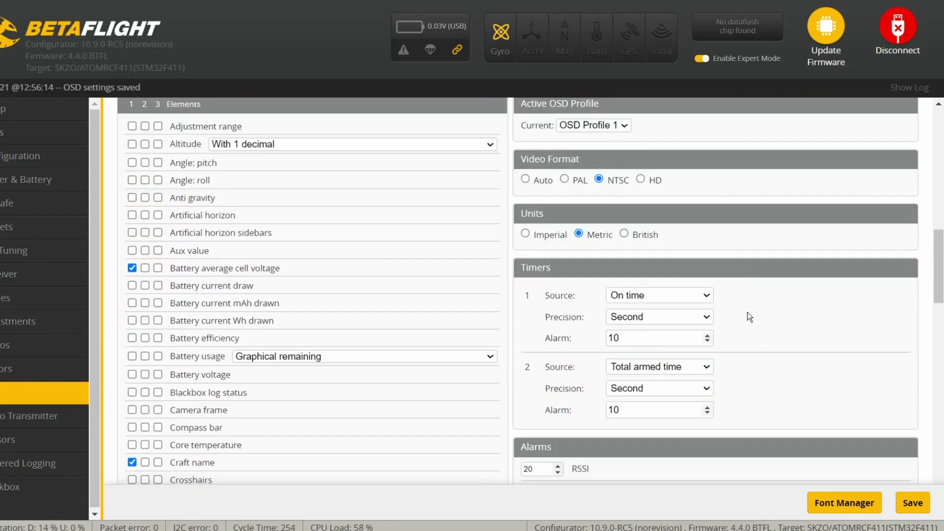
scroll(771, 344, "down", 5)
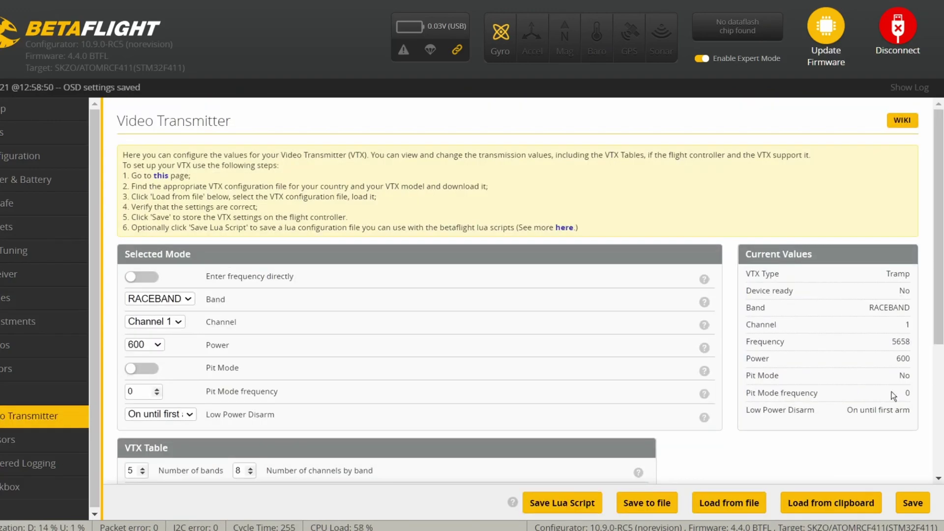
Step: Review the video transmitter's mode settings and VTX table, and disconnect from the flight controller
scroll(762, 408, "down", 3)
scroll(762, 408, "down", 2)
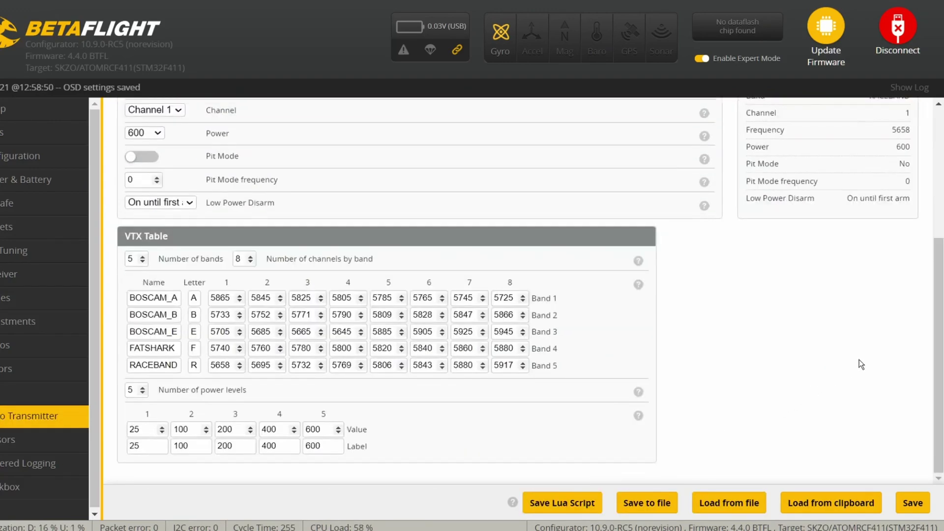
left_click(909, 42)
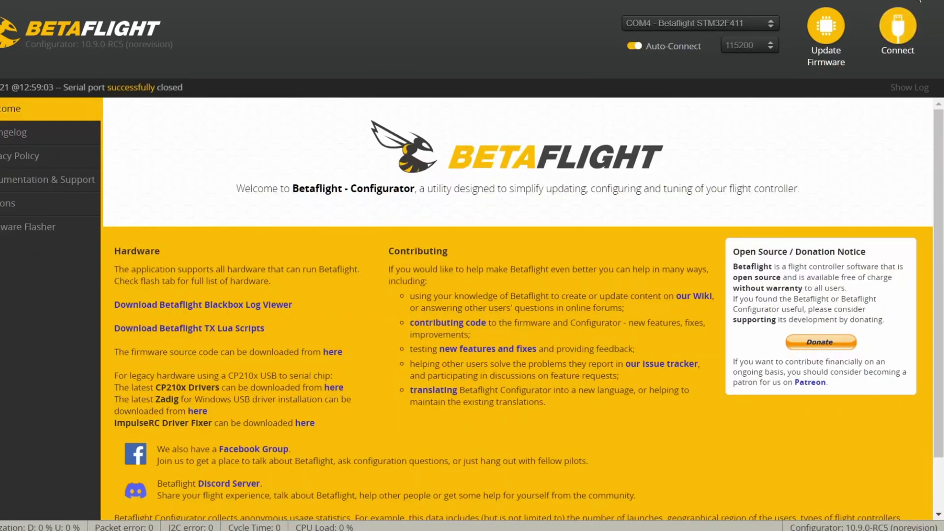